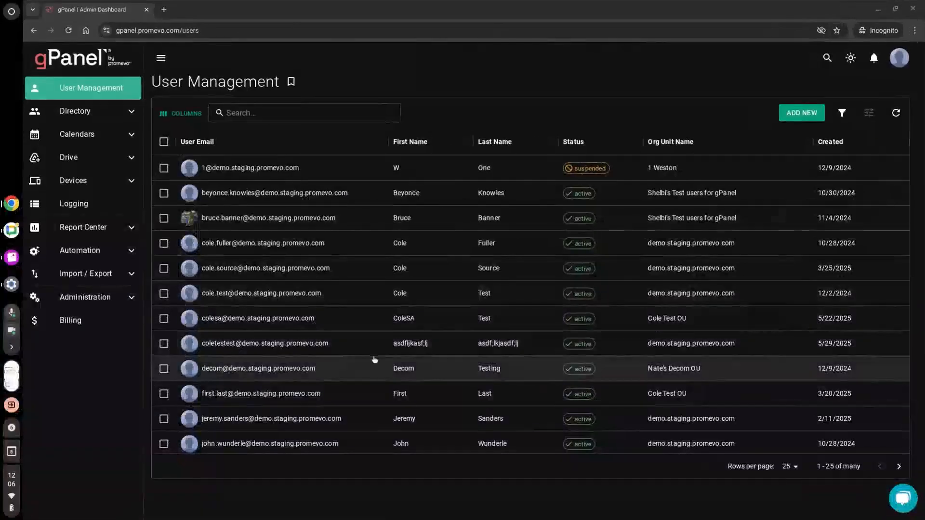
Preview the light display mode, return to dark mode, and view the account menu's options
click(850, 58)
click(850, 59)
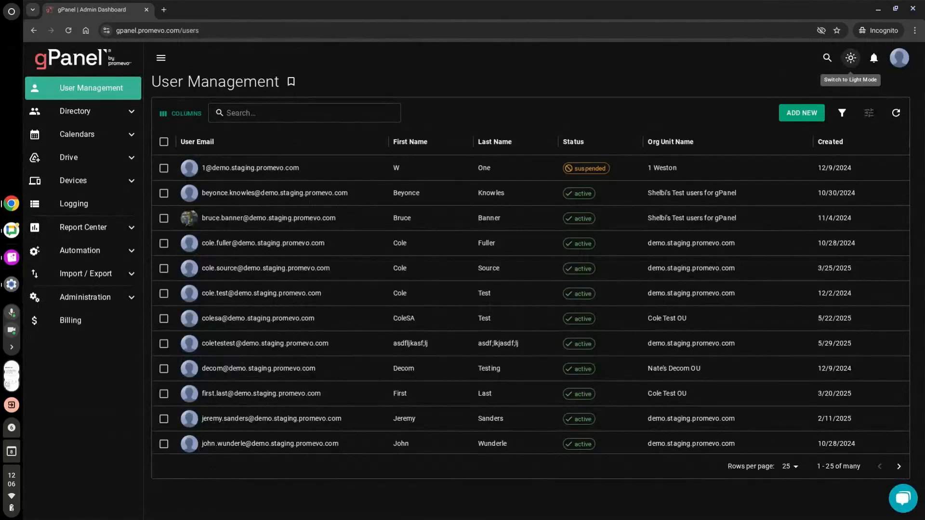
click(899, 63)
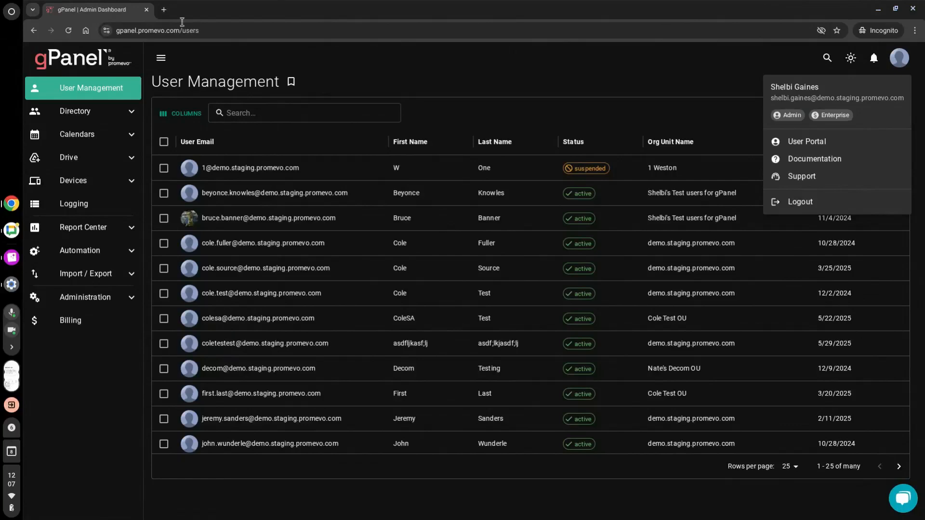
click(374, 69)
Review the secondary domains in the Administration settings and select demo.staging.promevo.test.com
click(80, 302)
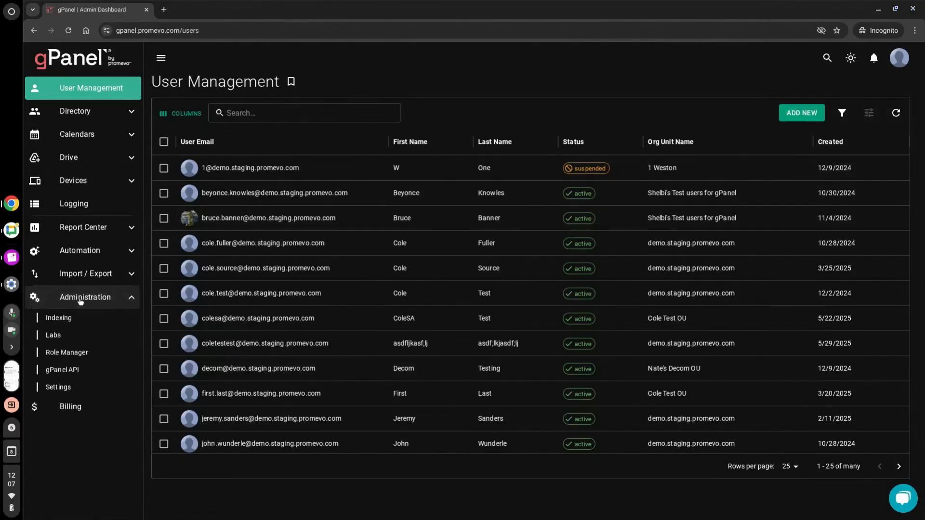
click(61, 393)
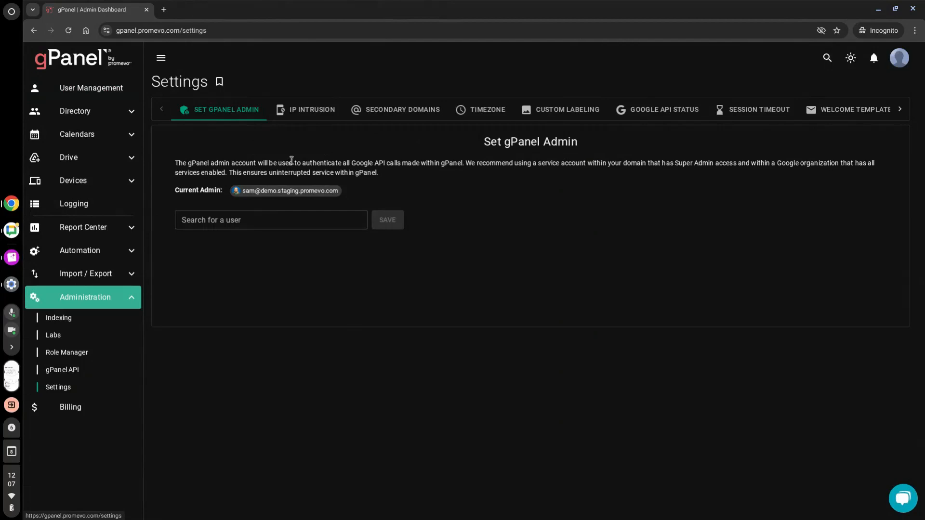
click(402, 114)
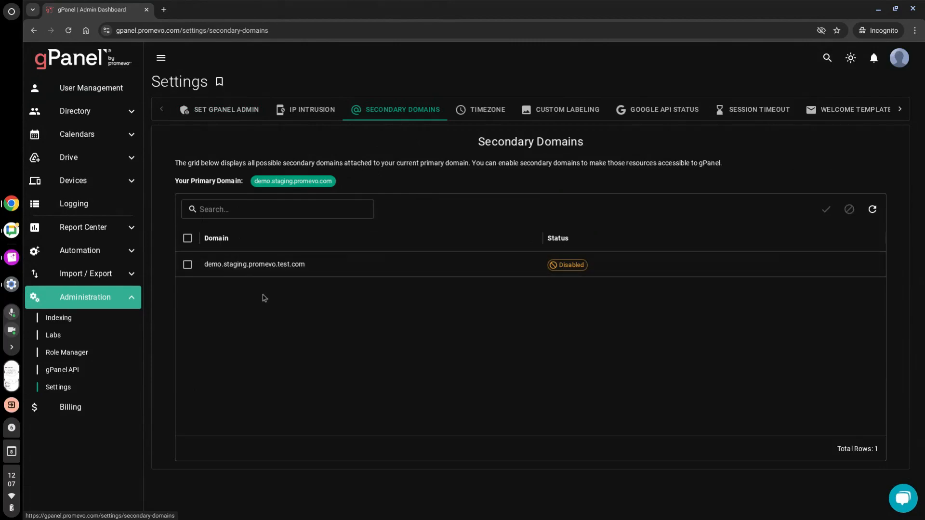
click(187, 264)
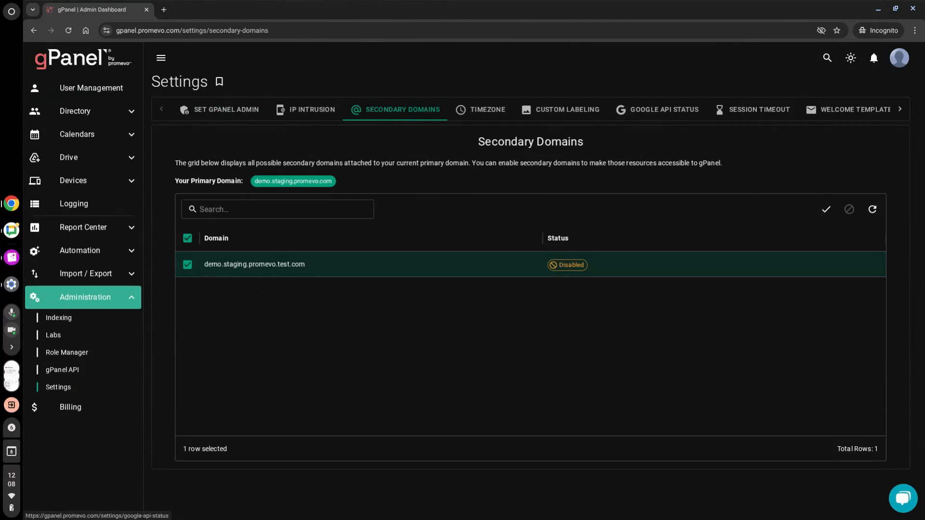
Review the Google API status checks and the welcome email templates in the settings
click(658, 110)
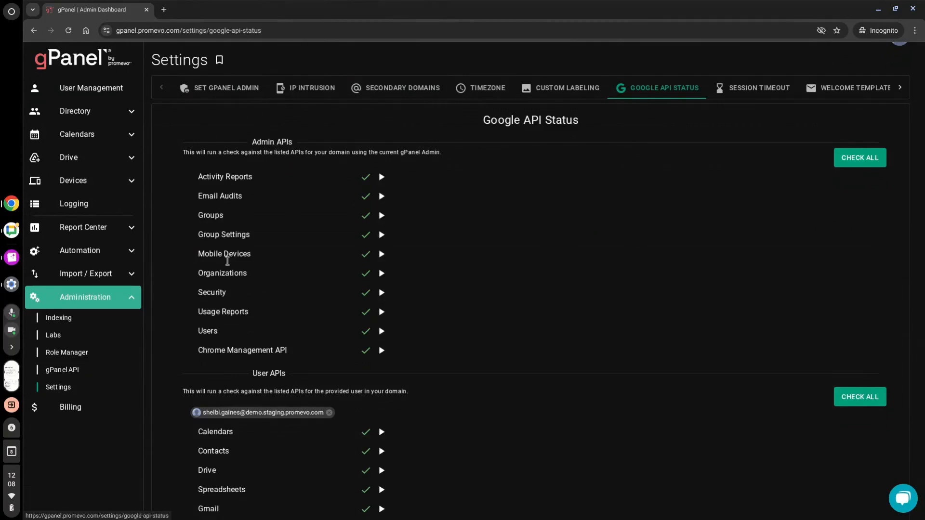
scroll(556, 261, down, 1)
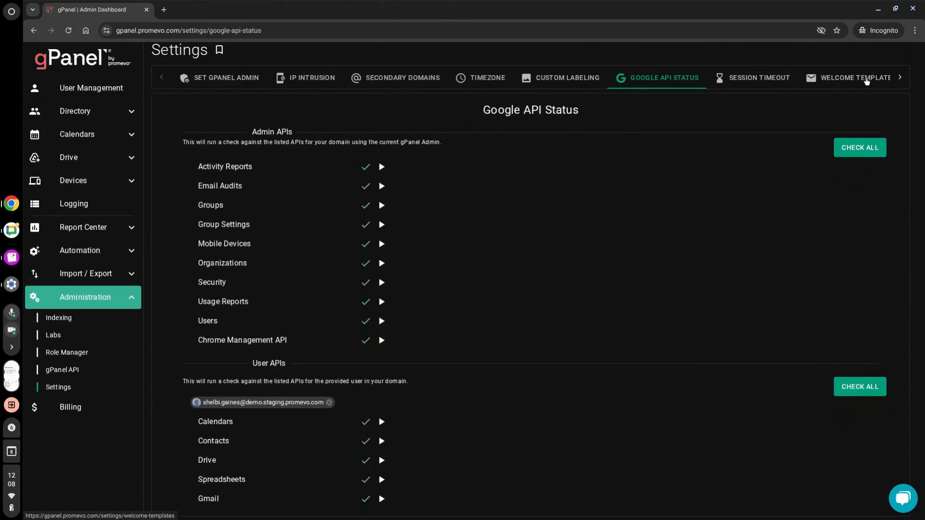
click(865, 79)
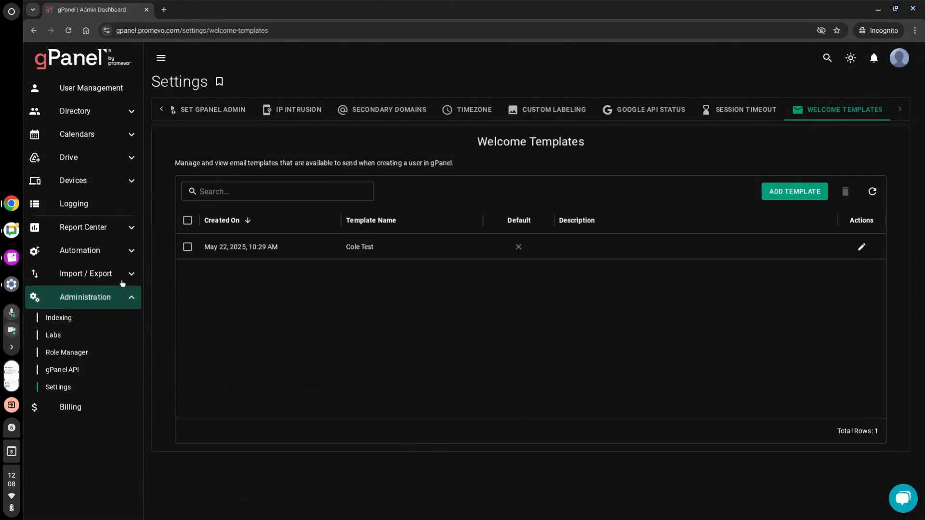
Review the Indexing, Role Manager and gPanel API pages under Administration
click(59, 319)
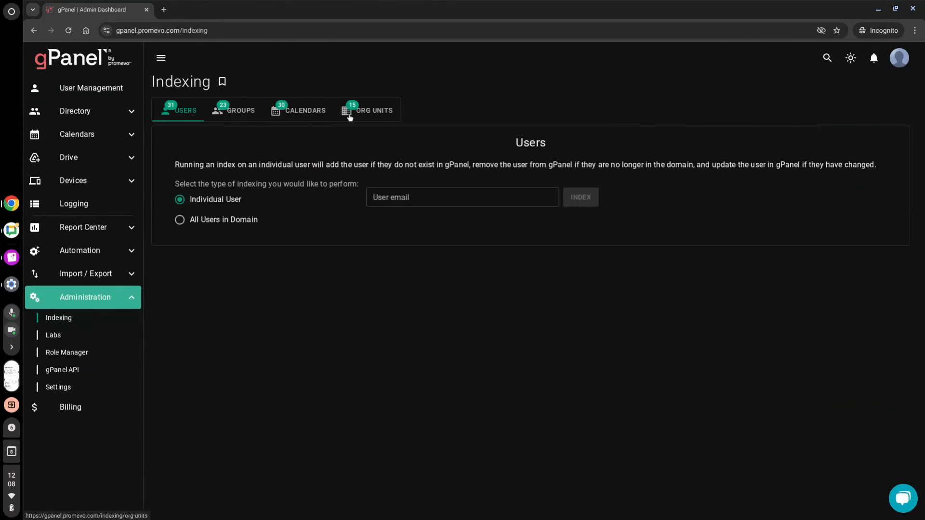
click(85, 354)
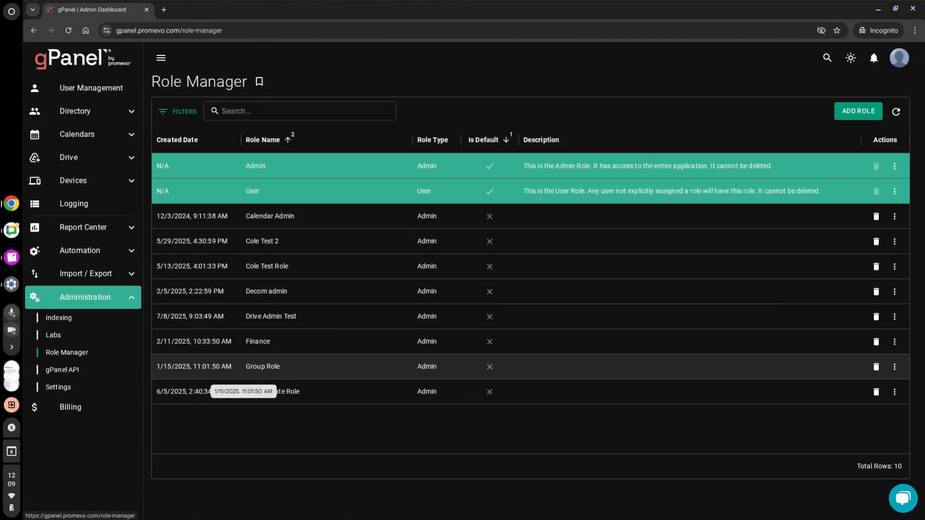
click(61, 373)
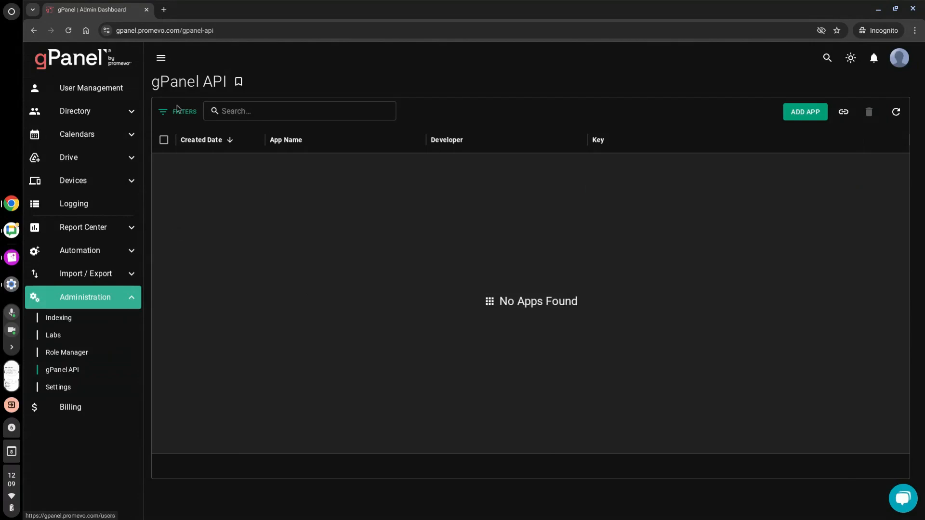
Look through the user list in User Management and view the new-user setup form without filling it in
click(91, 88)
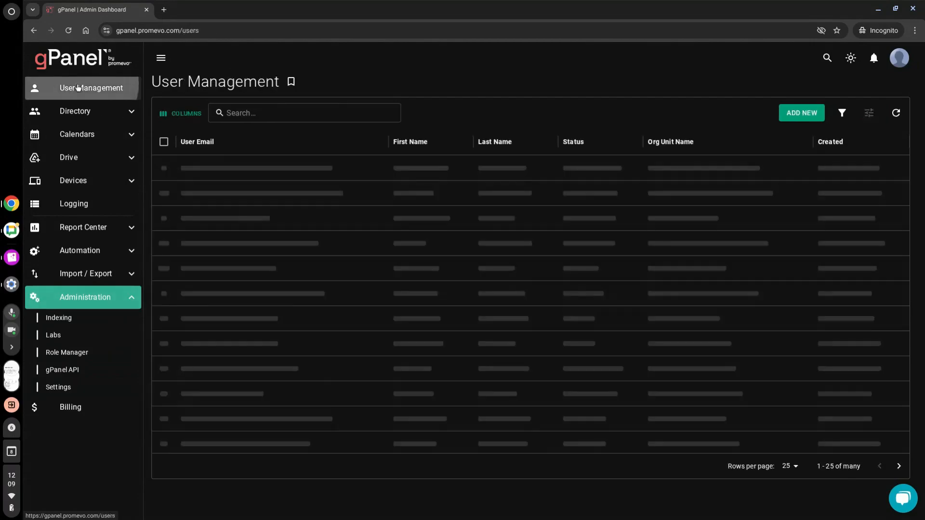
click(275, 111)
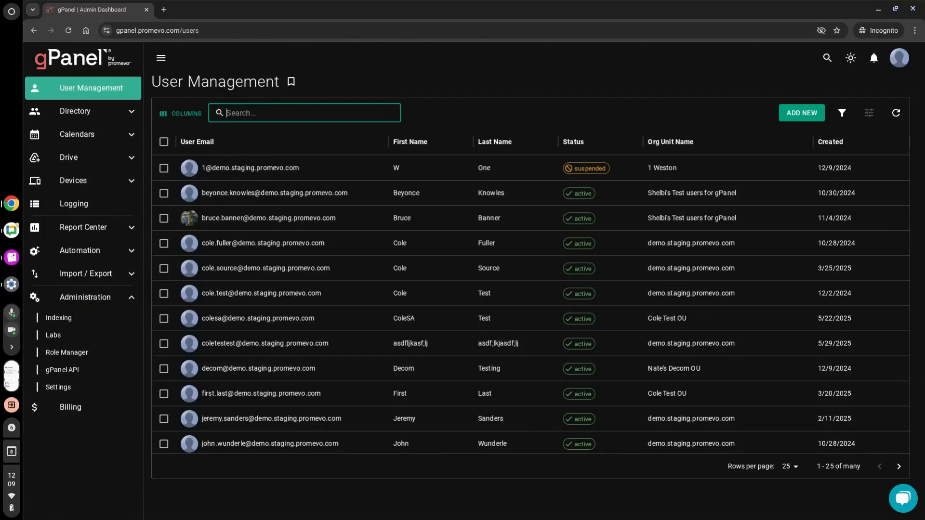
scroll(341, 294, down, 1)
scroll(341, 294, up, 2)
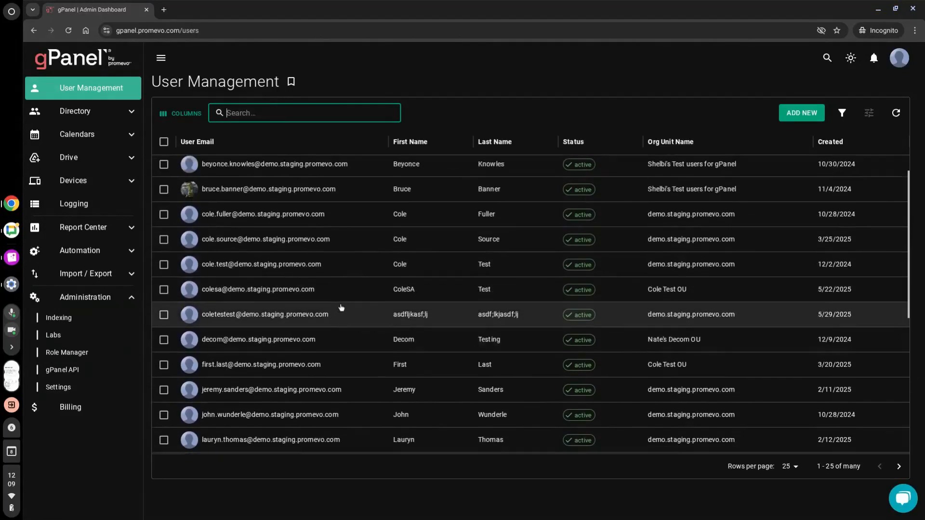
scroll(314, 288, down, 1)
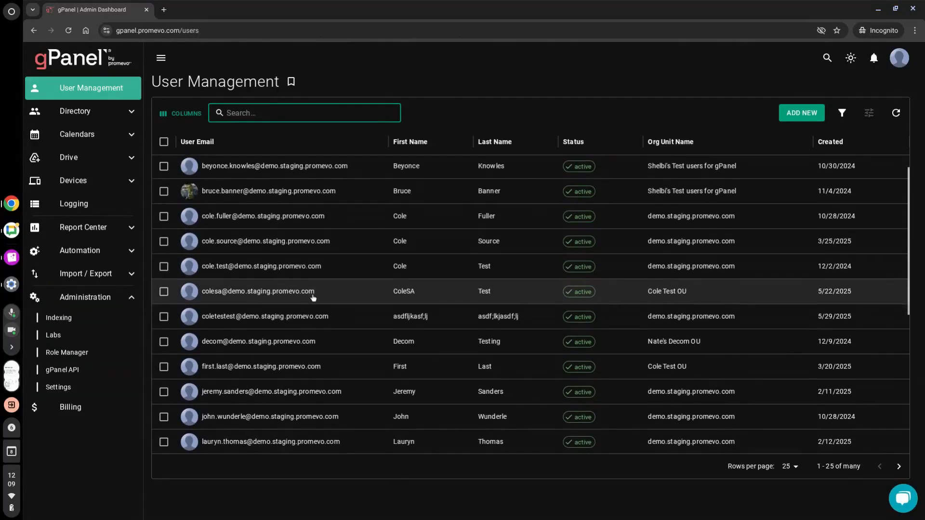
scroll(309, 308, down, 2)
scroll(308, 322, down, 1)
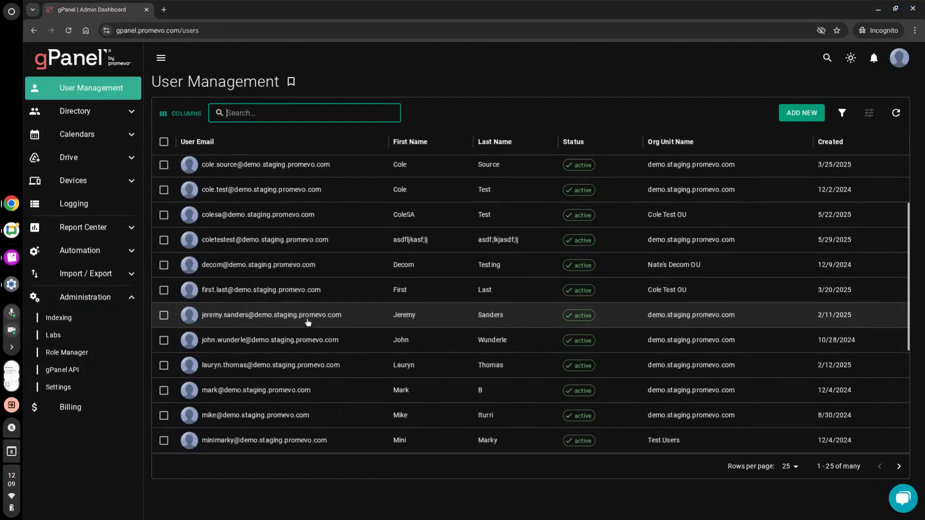
scroll(320, 319, up, 1)
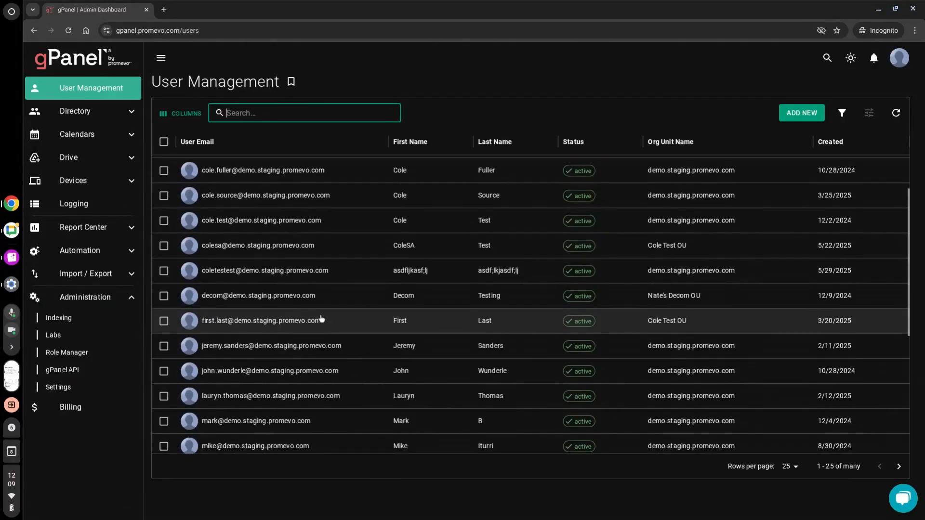
scroll(320, 315, up, 2)
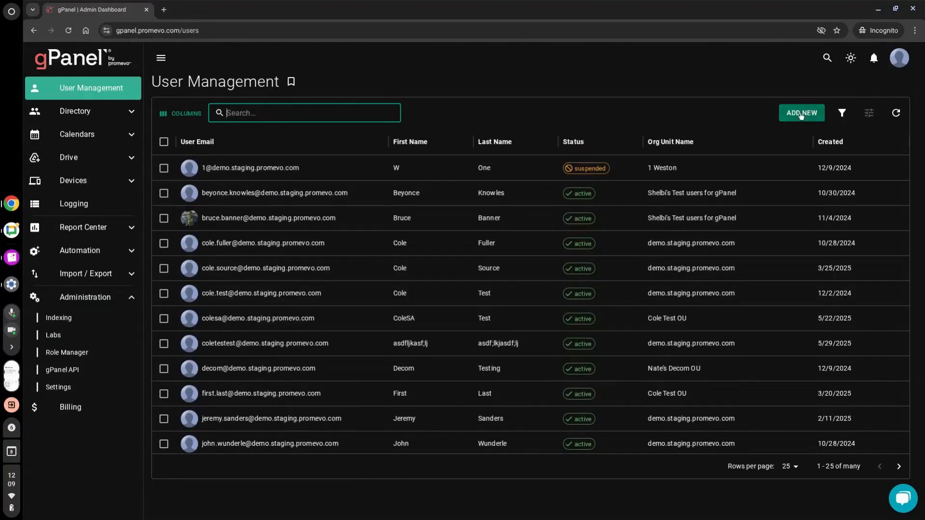
click(801, 113)
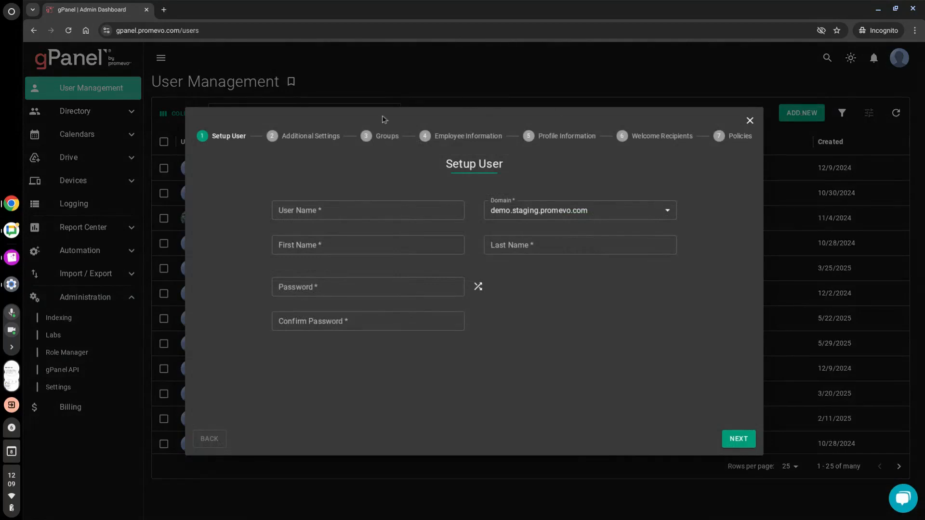
click(751, 124)
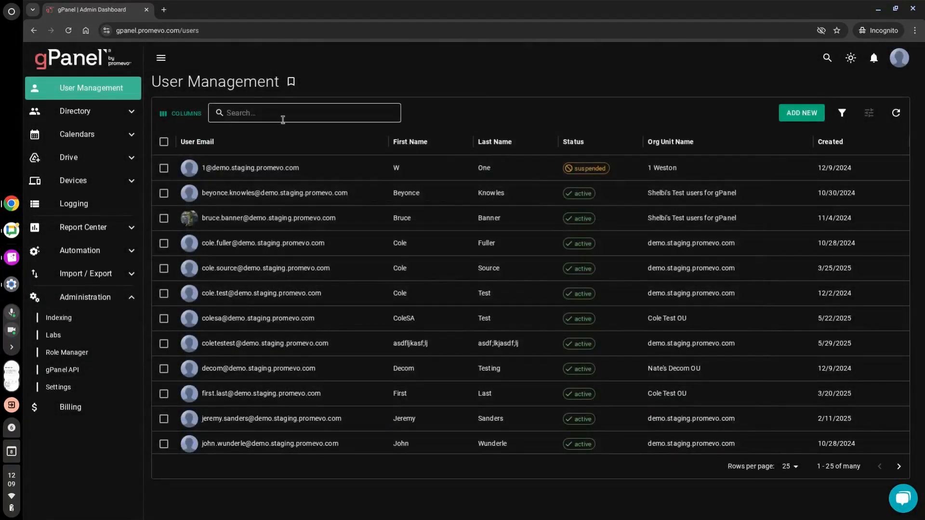
Search the user list by the administrator's first name and open the matching user's profile
click(270, 113)
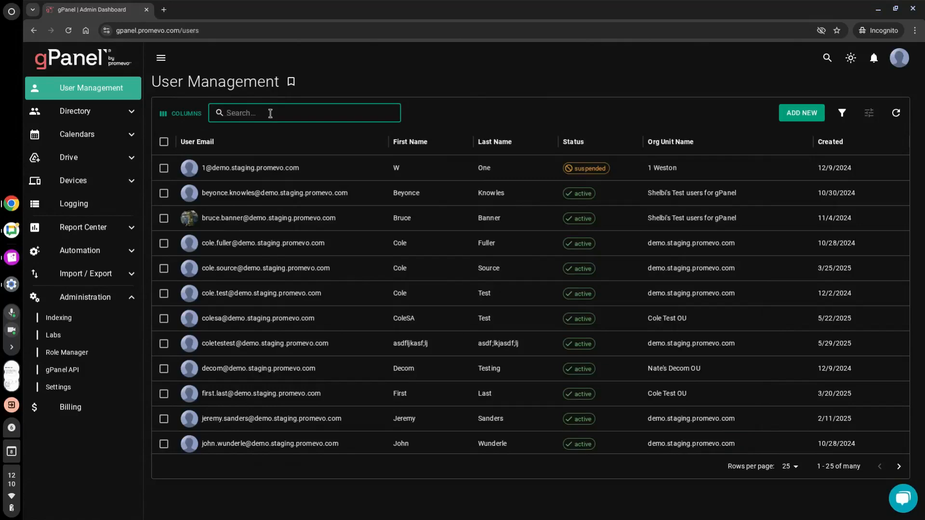
text(shelbi)
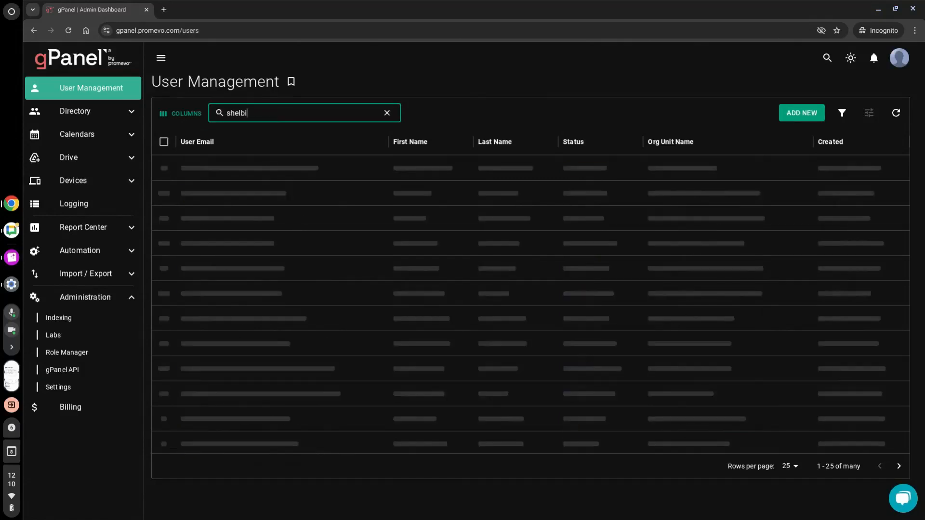
click(502, 172)
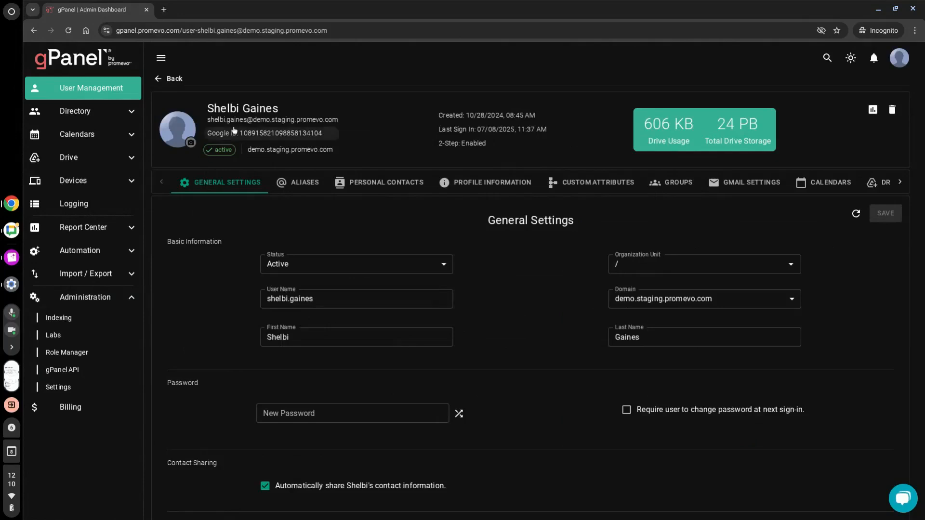
View the account delegation section of the user's Gmail settings and the existing delegate's expiration date option
click(900, 182)
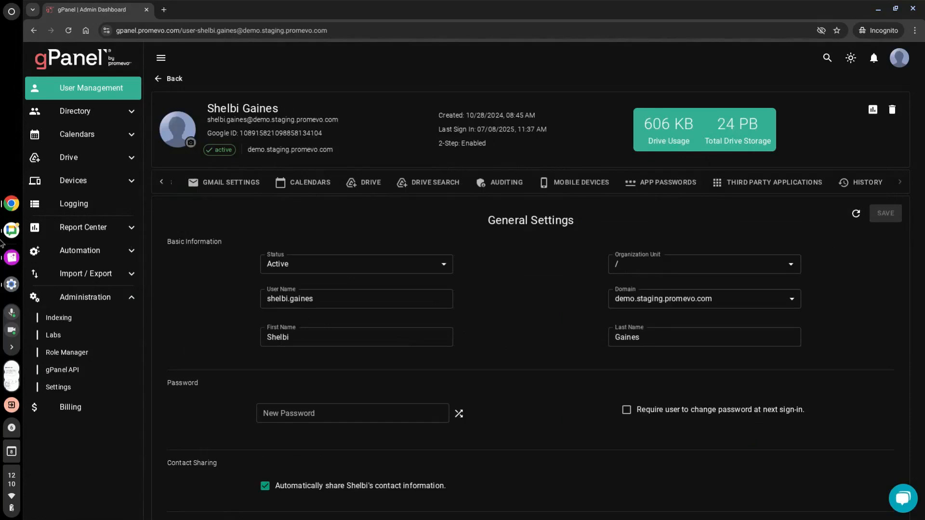
click(240, 186)
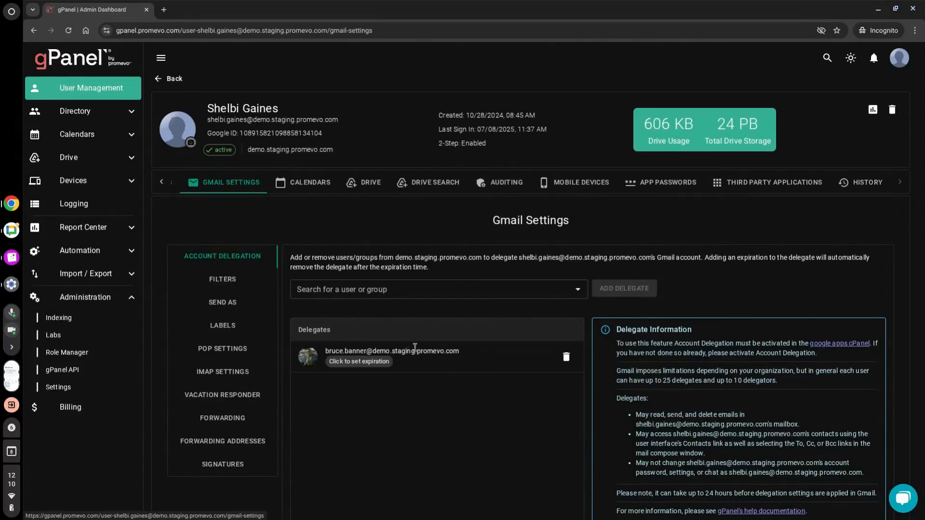
click(380, 368)
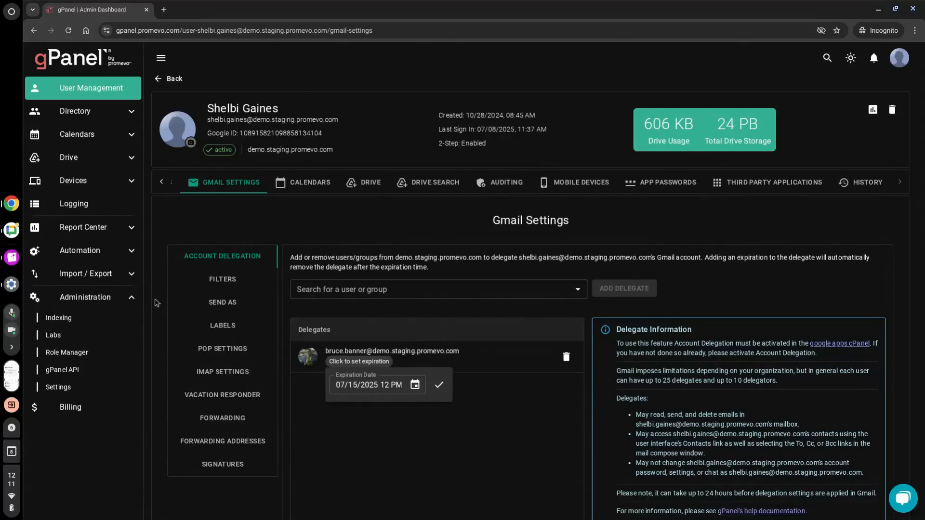
click(475, 391)
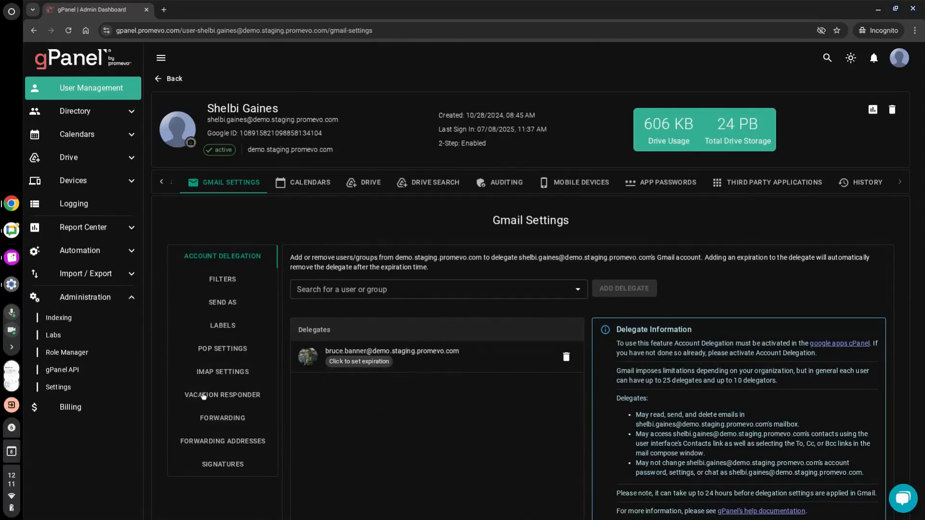
Examine the vacation responder's auto-reply options, subject, dates and message in the user's Gmail settings
click(246, 394)
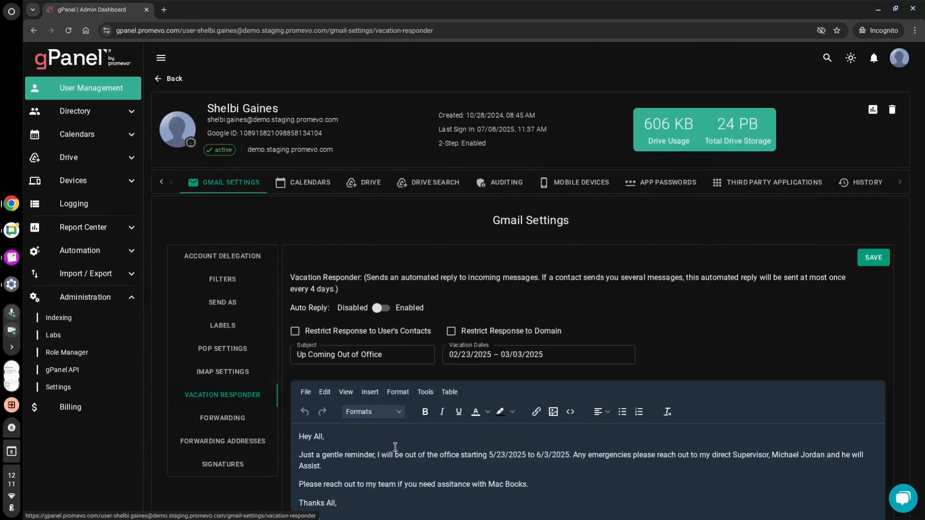
scroll(441, 361, down, 1)
scroll(441, 361, down, 1)
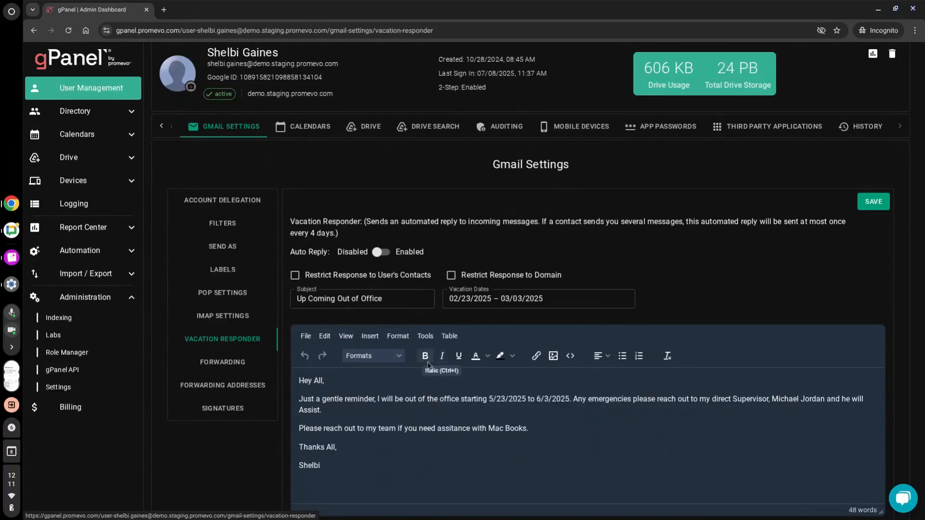
scroll(583, 402, down, 1)
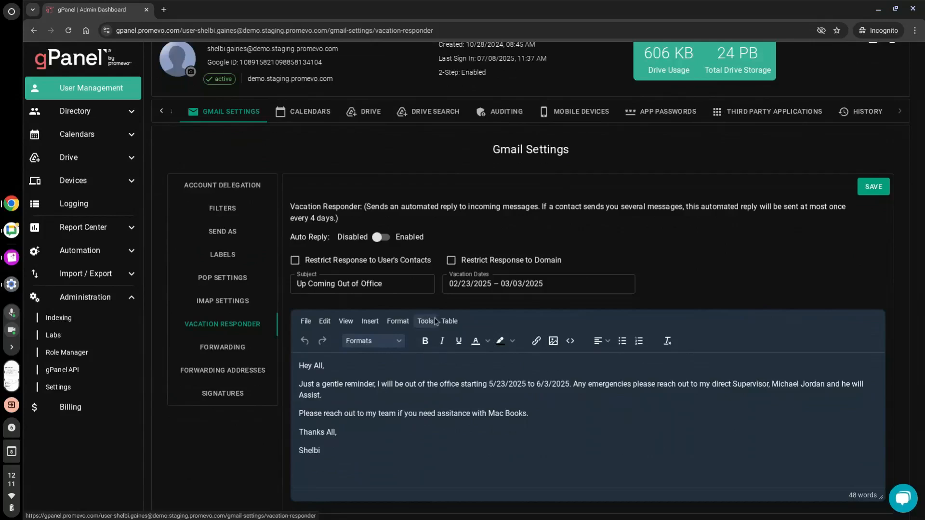
scroll(424, 318, down, 1)
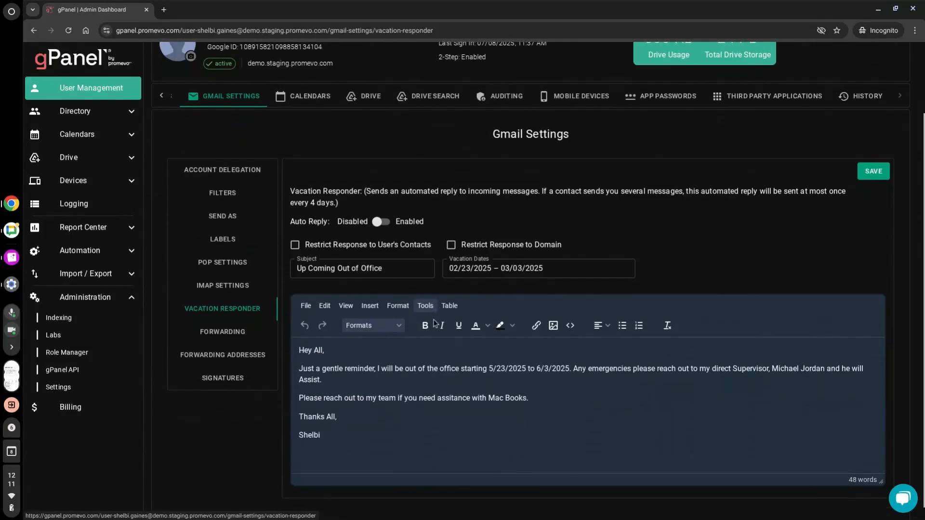
Review the email forwarding options and the signature editor in the user's Gmail settings
click(221, 340)
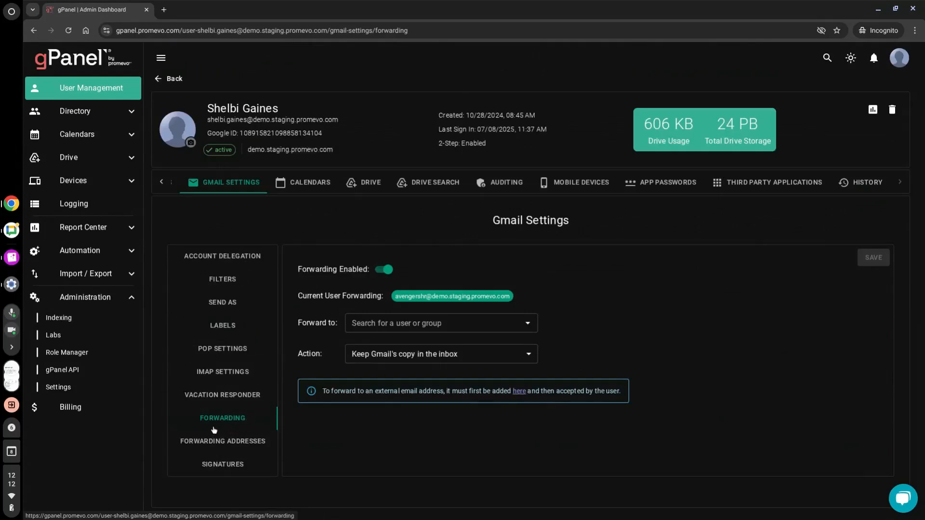
click(233, 466)
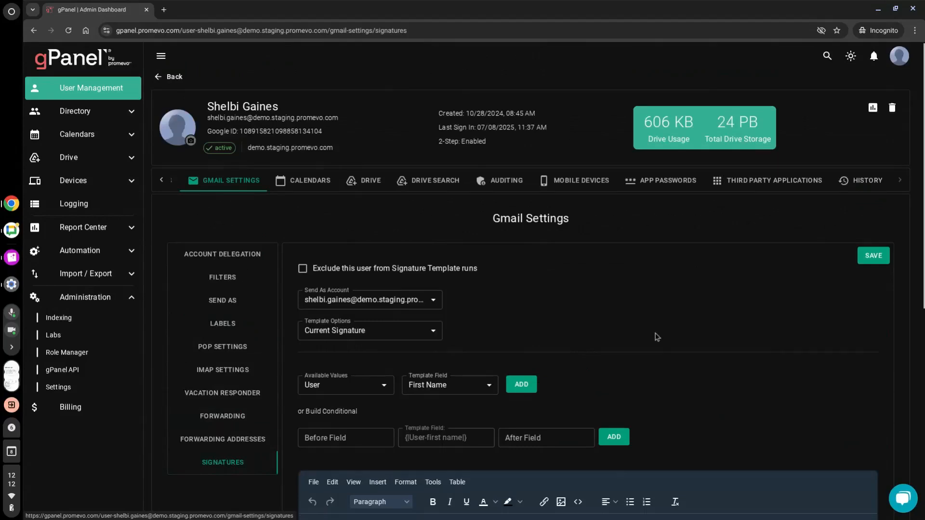
scroll(656, 334, down, 2)
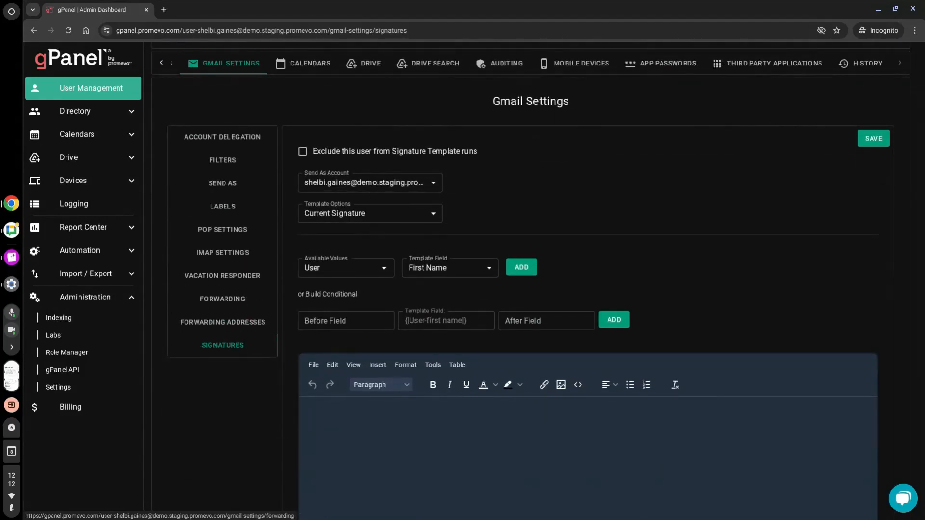
Load the Bruce Banner signature template into the user's signature editor and look through its content
scroll(600, 306, down, 1)
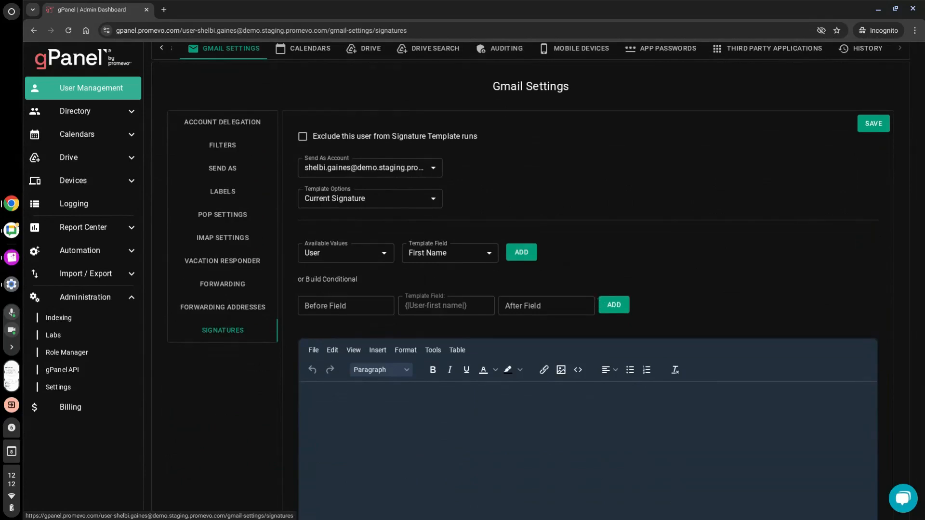
scroll(599, 302, down, 1)
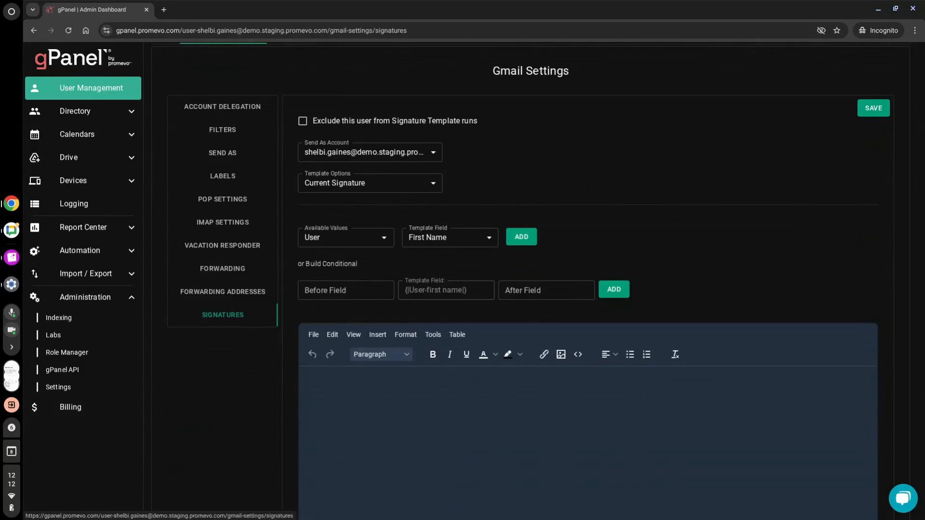
scroll(607, 364, down, 4)
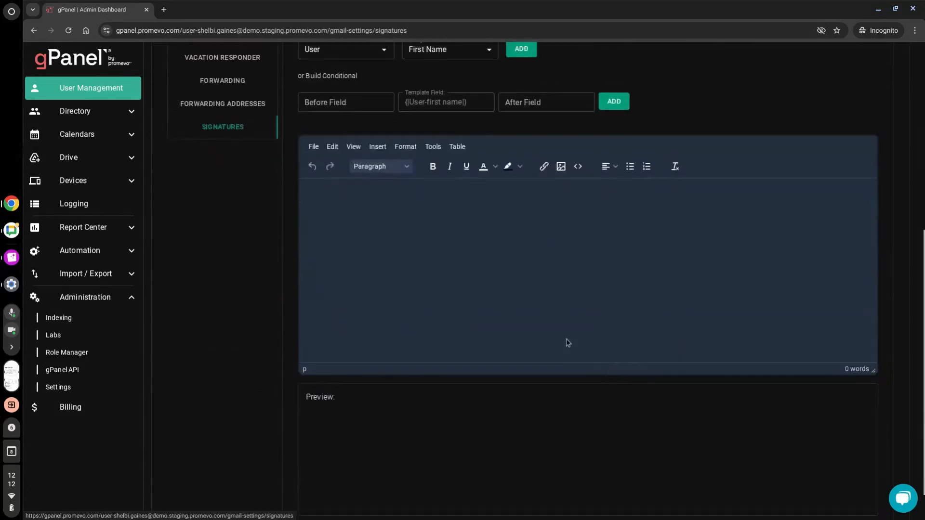
scroll(568, 343, up, 4)
click(427, 184)
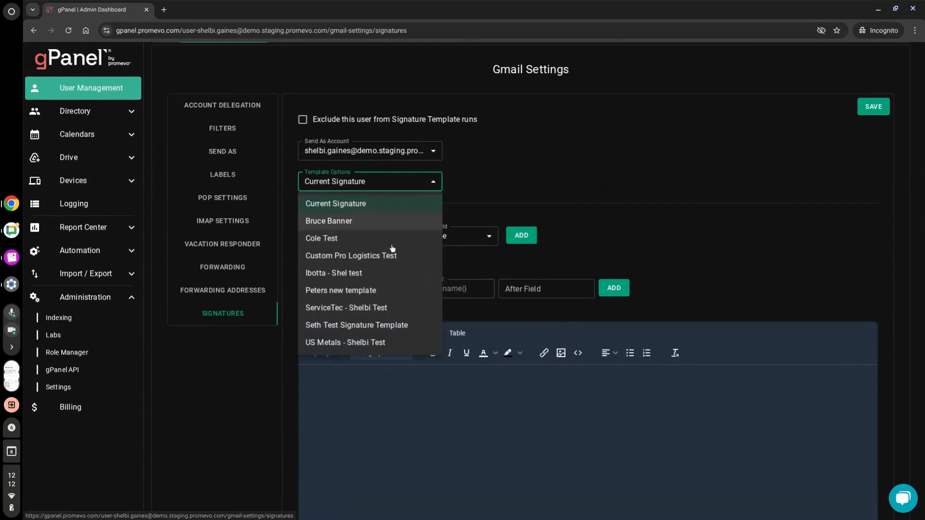
click(340, 219)
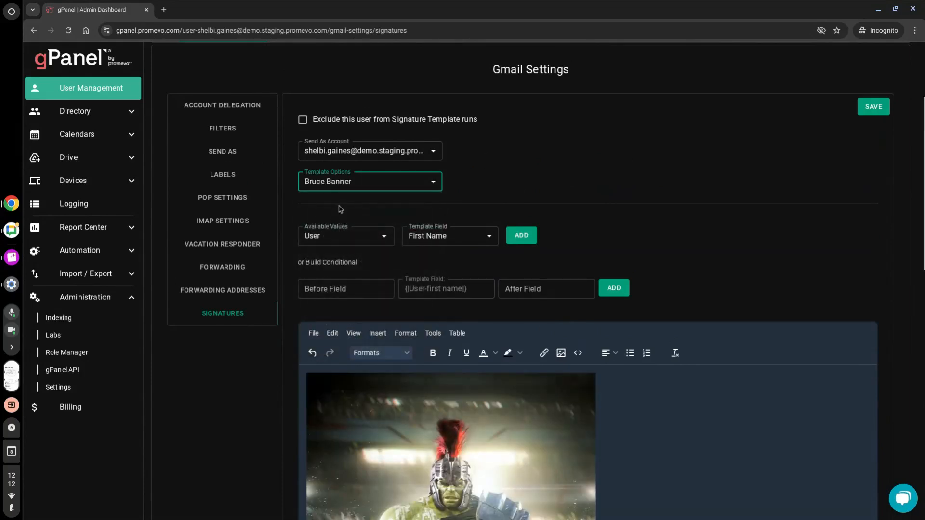
scroll(654, 339, down, 2)
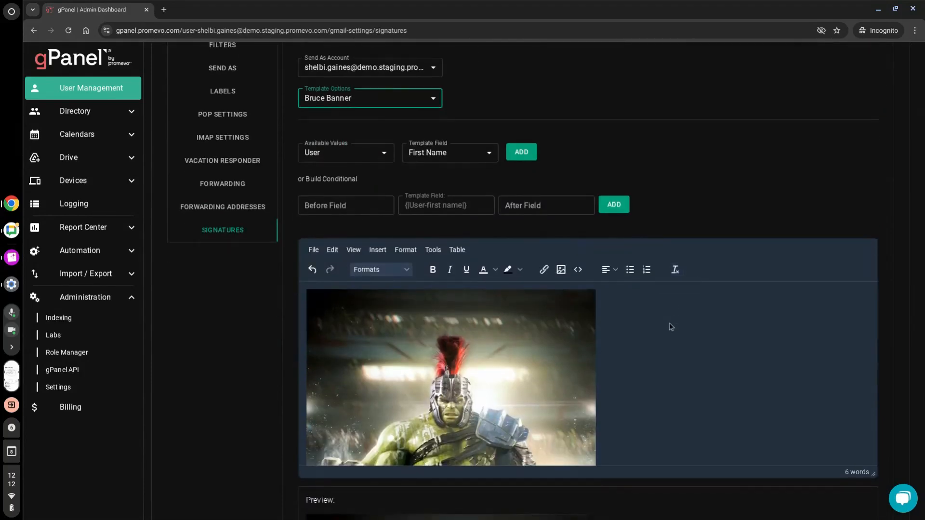
scroll(669, 325, down, 3)
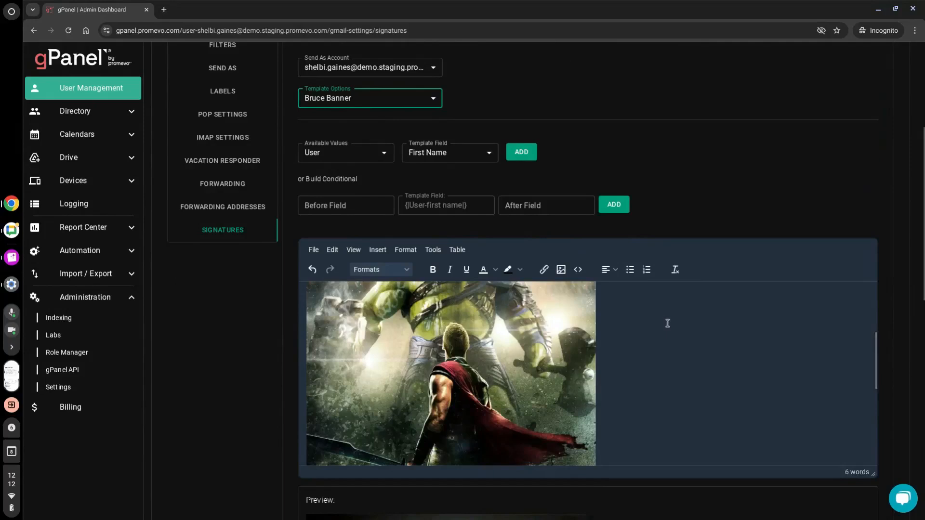
scroll(665, 323, up, 3)
Preview the next two signature templates in the list, ending on Custom Pro Logistics Test
click(433, 100)
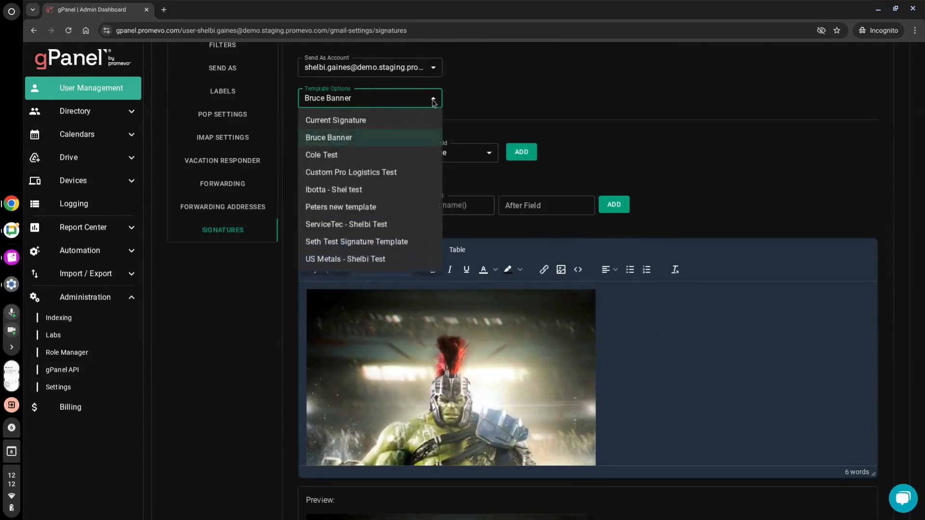
click(355, 158)
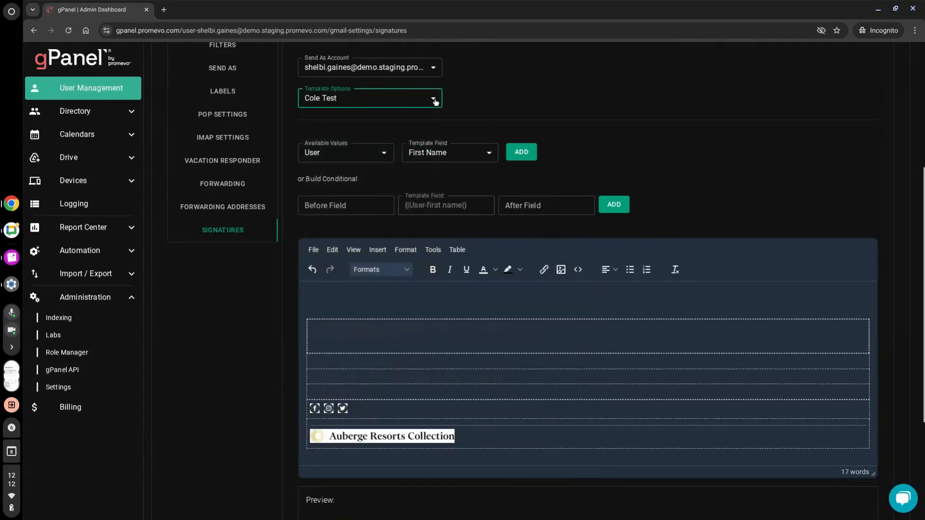
click(433, 99)
click(367, 173)
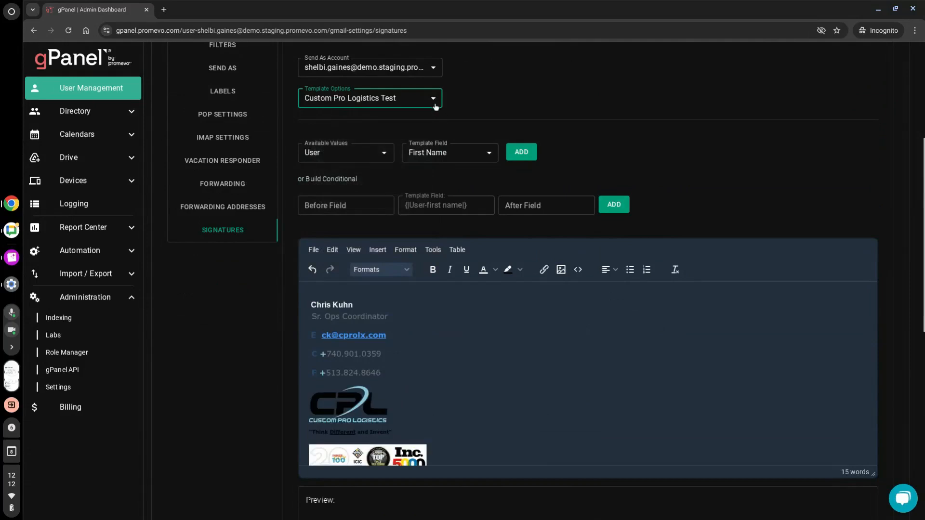
scroll(462, 214, up, 2)
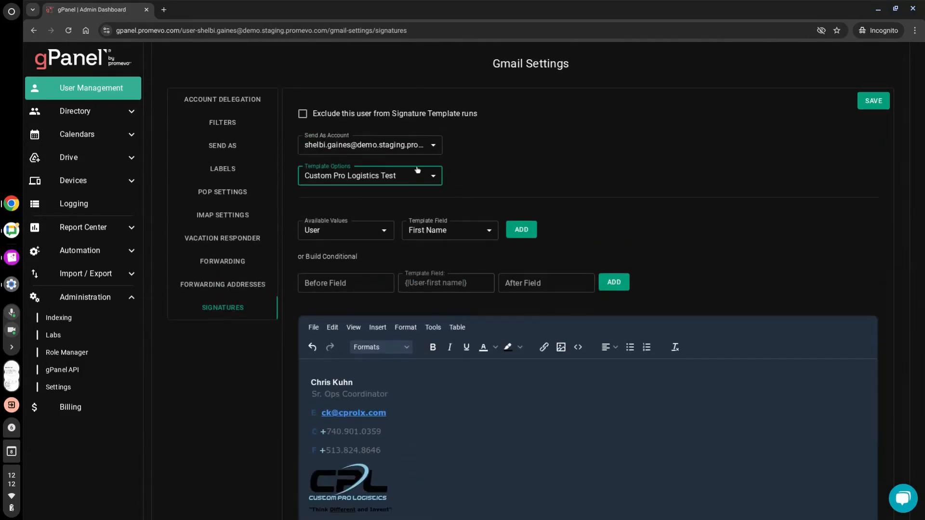
Preview the US Metals test signature template and the ServiceTec one in the signature editor
click(433, 178)
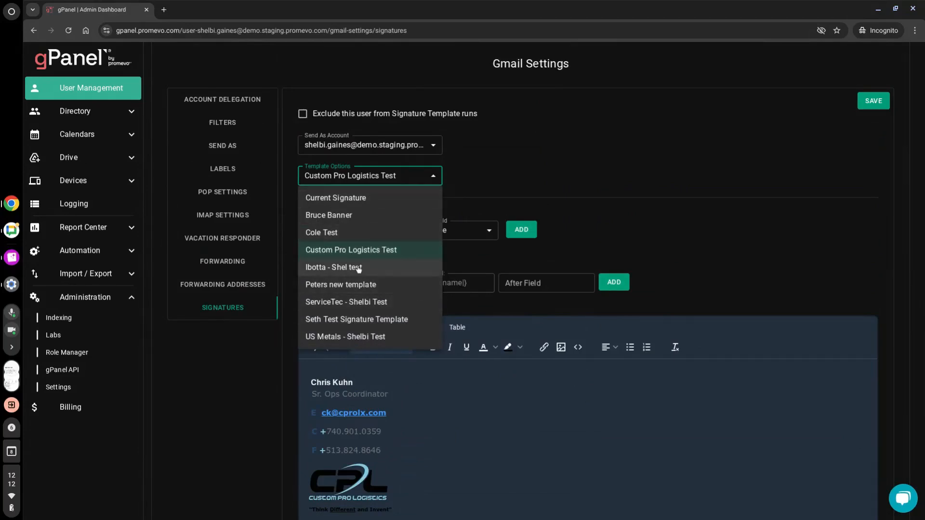
click(362, 335)
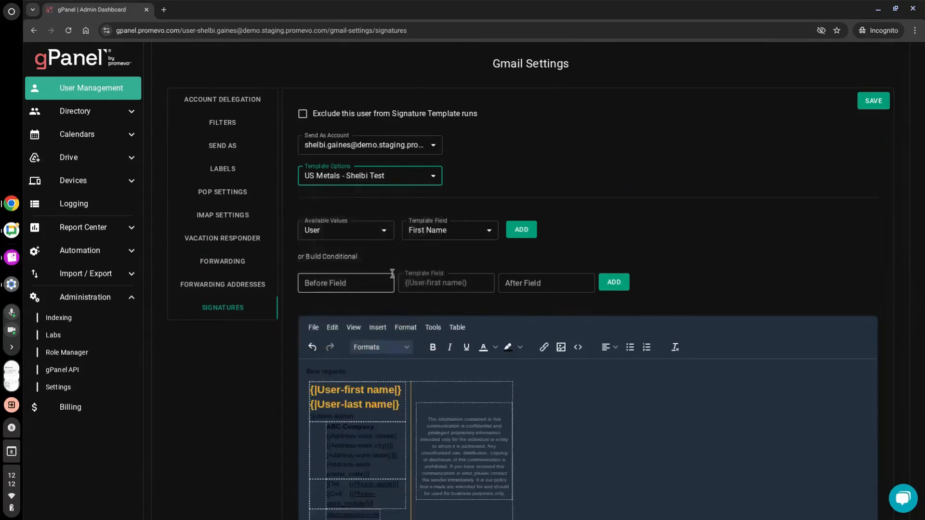
click(433, 176)
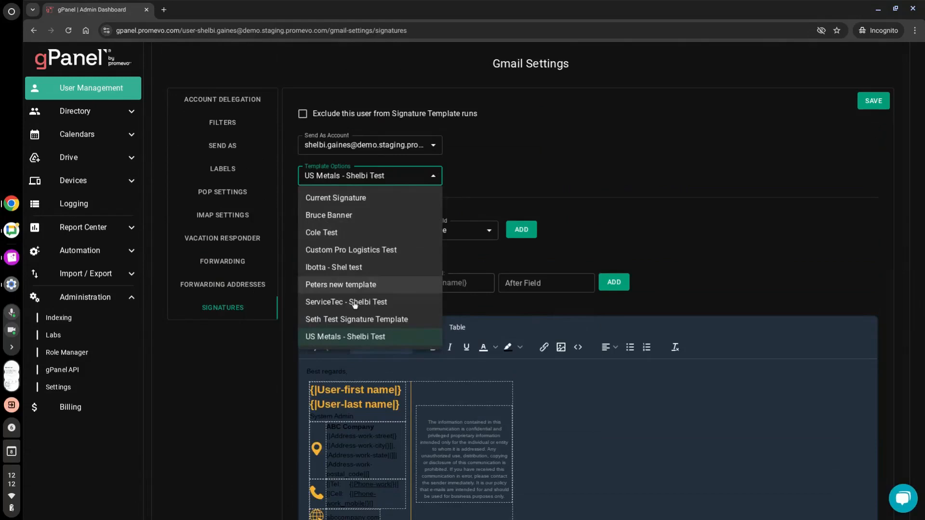
click(356, 303)
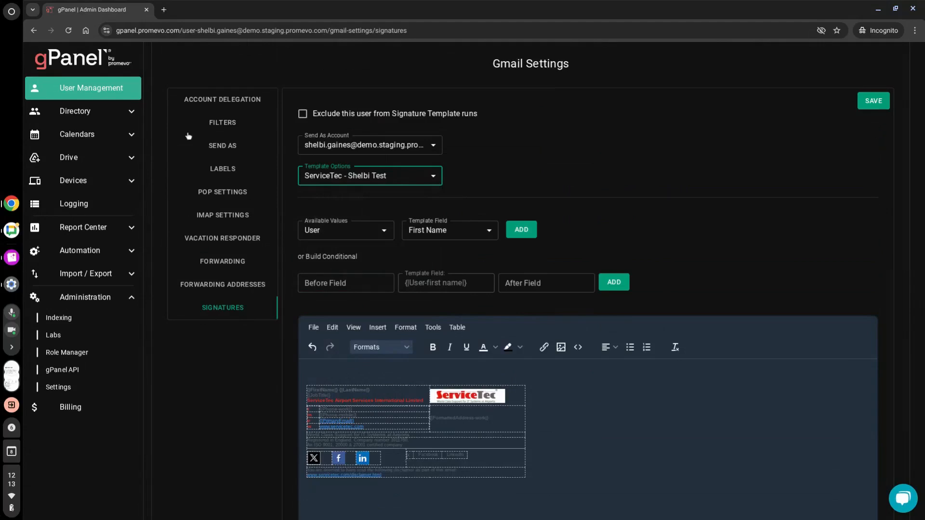
Go to the Calendars page and search for the calendars of the user Bruce Banner
click(86, 135)
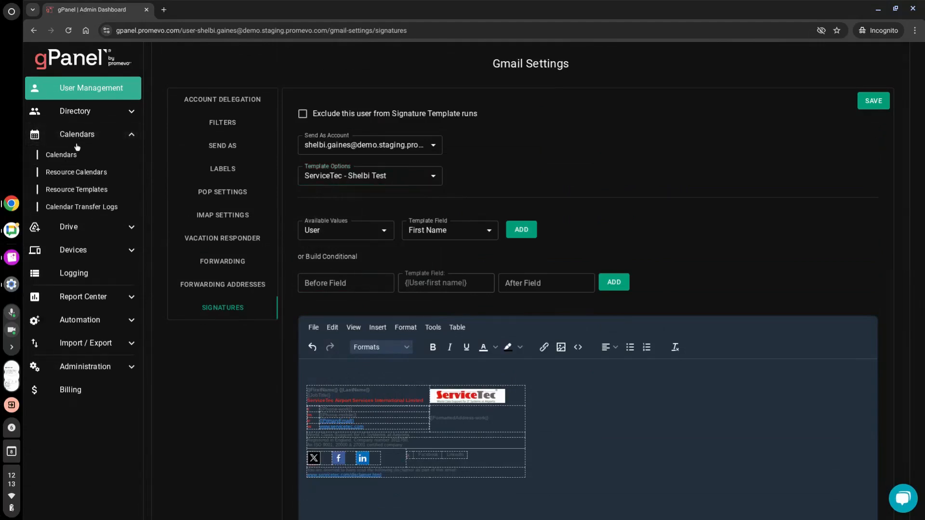
click(66, 155)
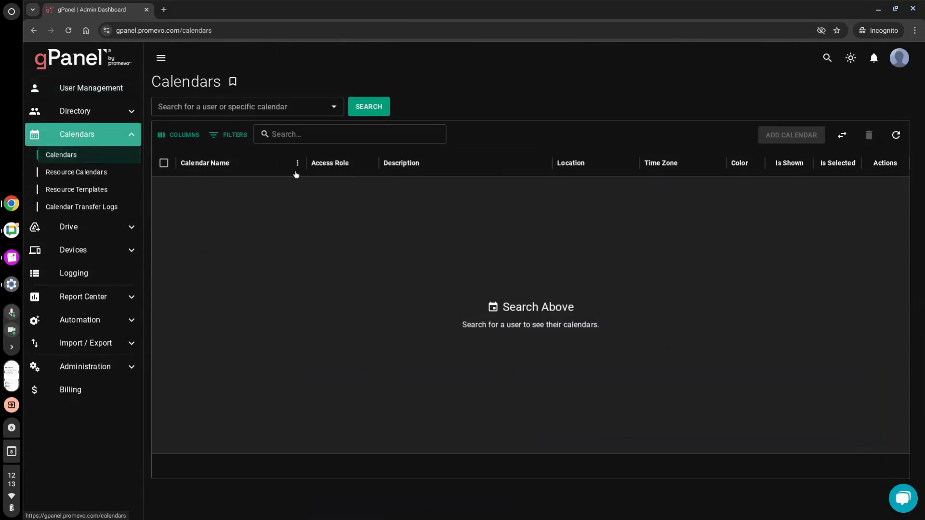
click(281, 104)
text(bruce)
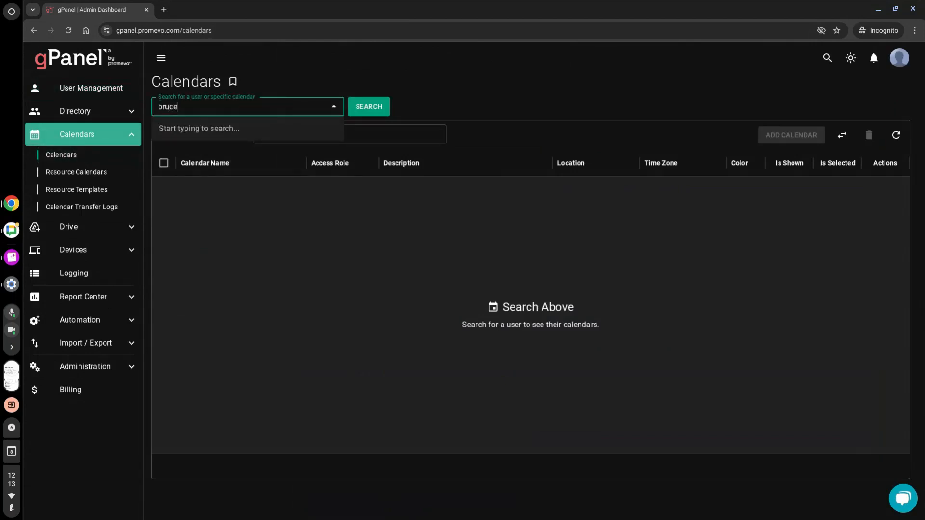
text( banner)
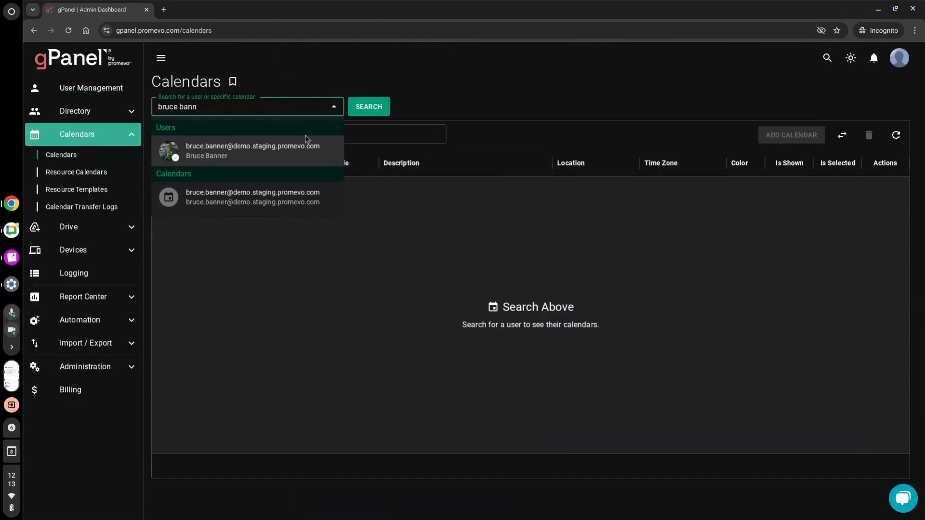
click(271, 157)
click(379, 105)
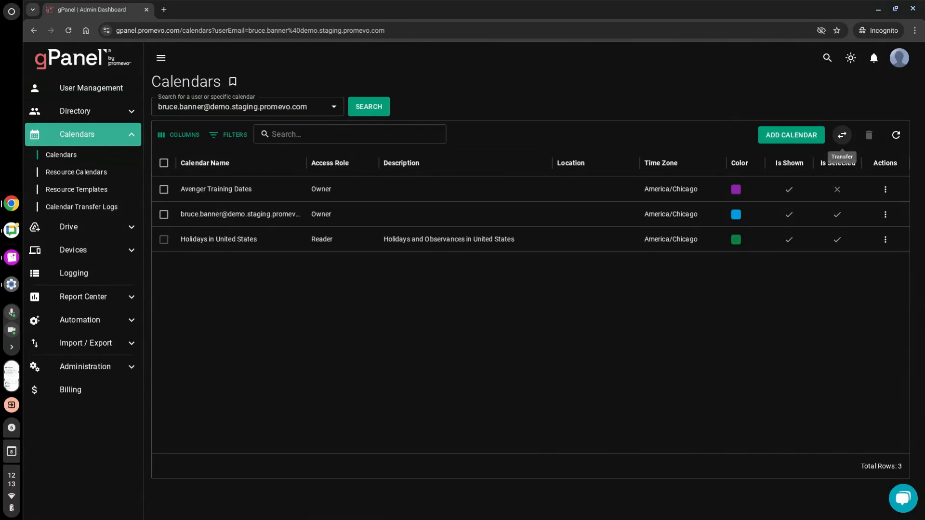
View the calendar ownership transfer form and the edit settings of the user's primary calendar without changing anything
click(842, 140)
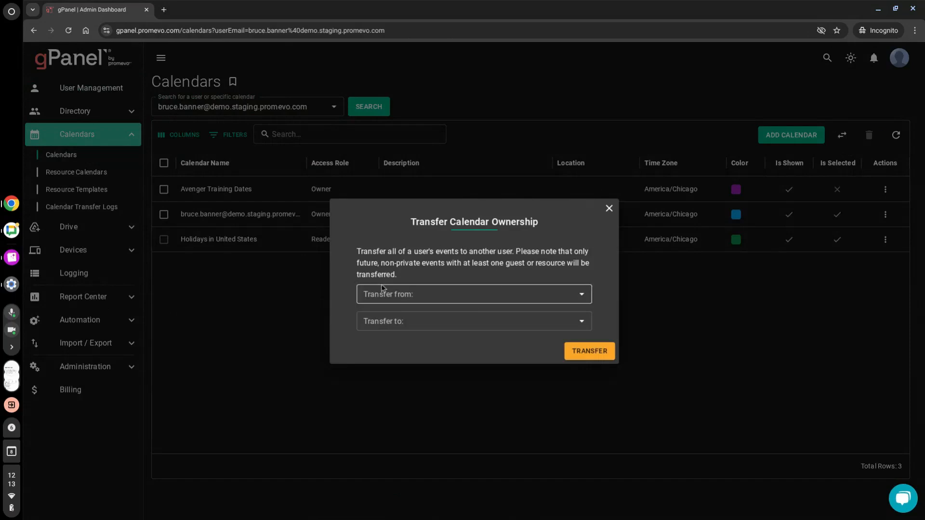
click(609, 209)
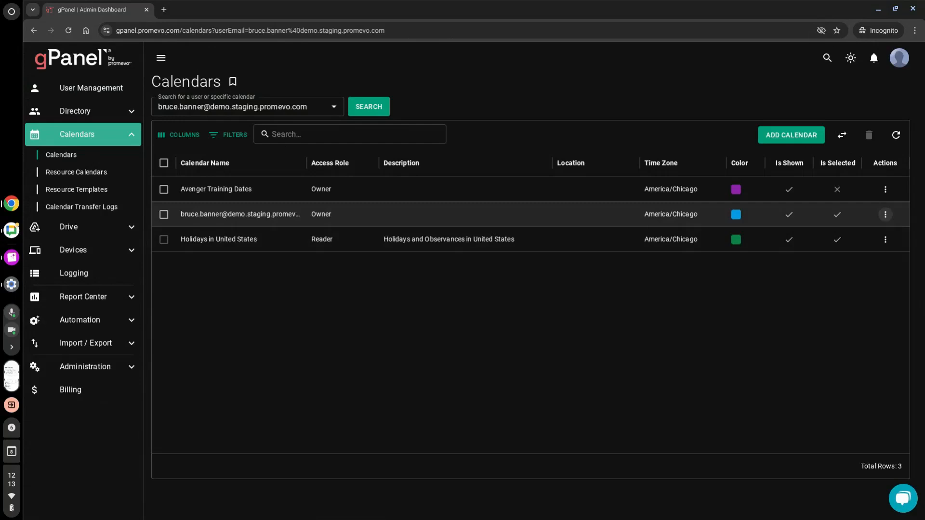
click(890, 217)
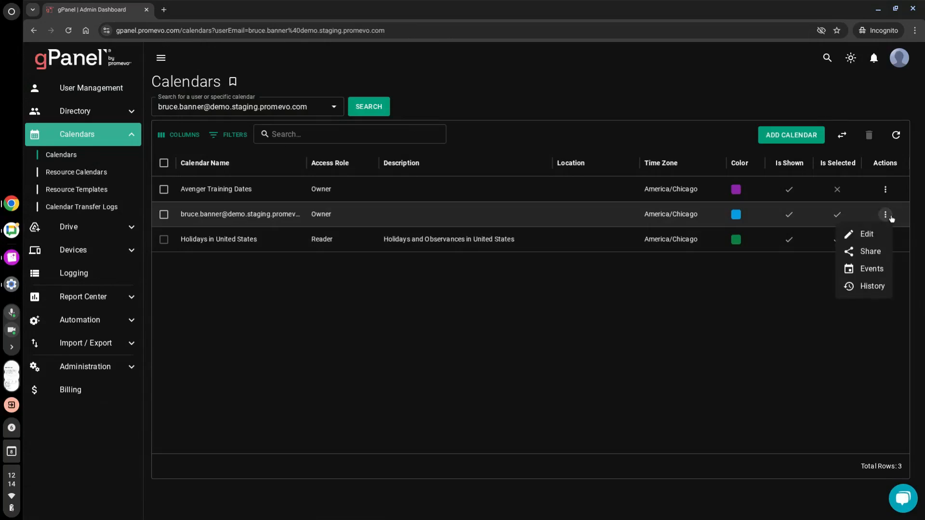
click(868, 234)
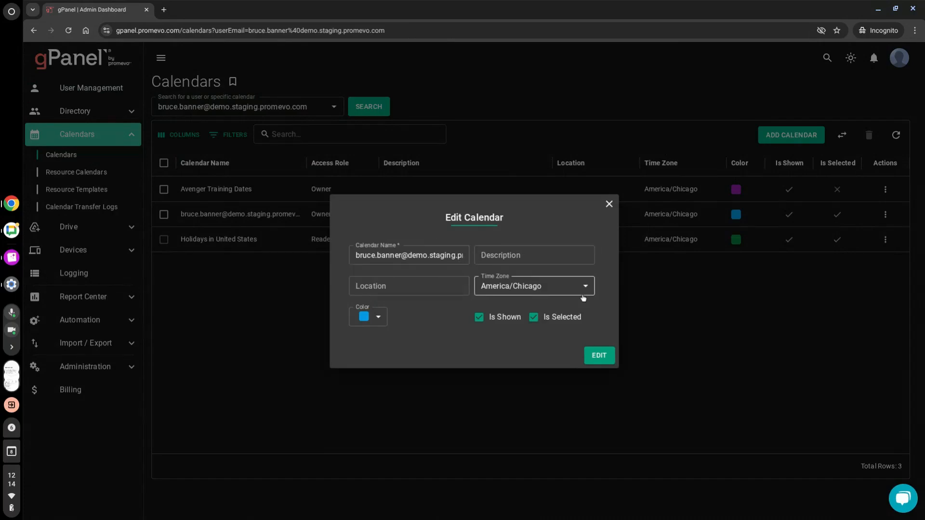
click(609, 204)
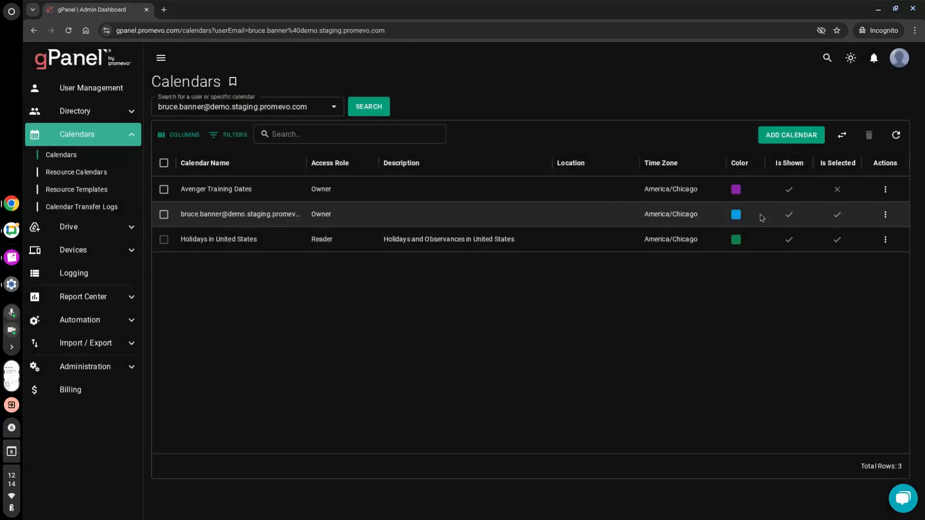
Examine the primary calendar's sharing settings and the roles available for the first person with access
click(885, 214)
click(874, 252)
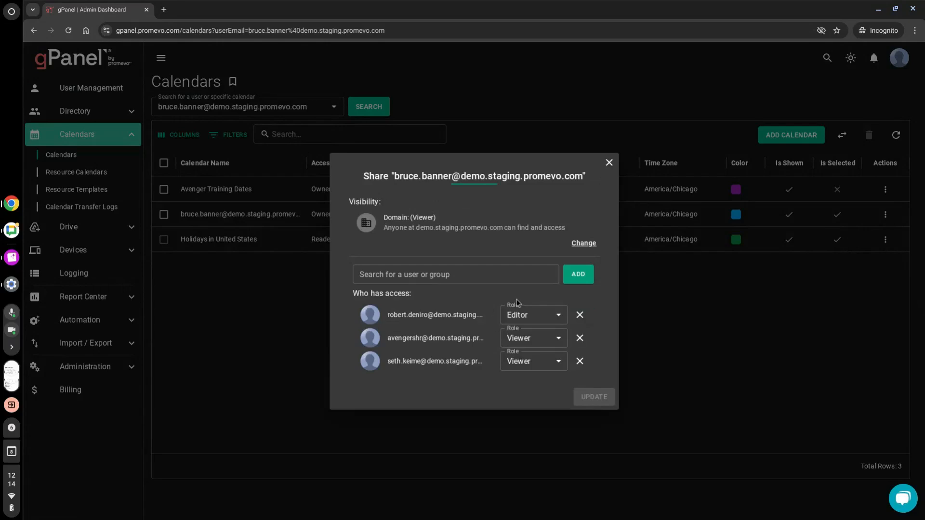
click(539, 315)
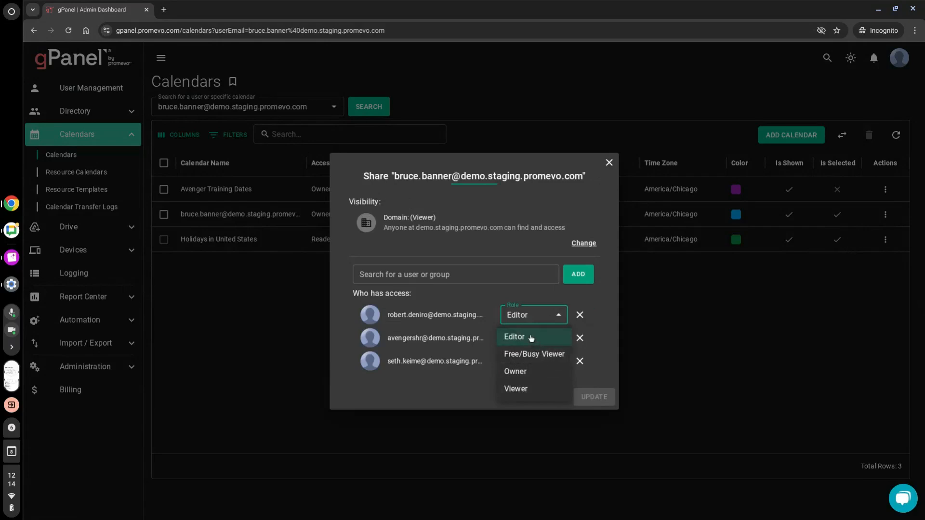
click(318, 319)
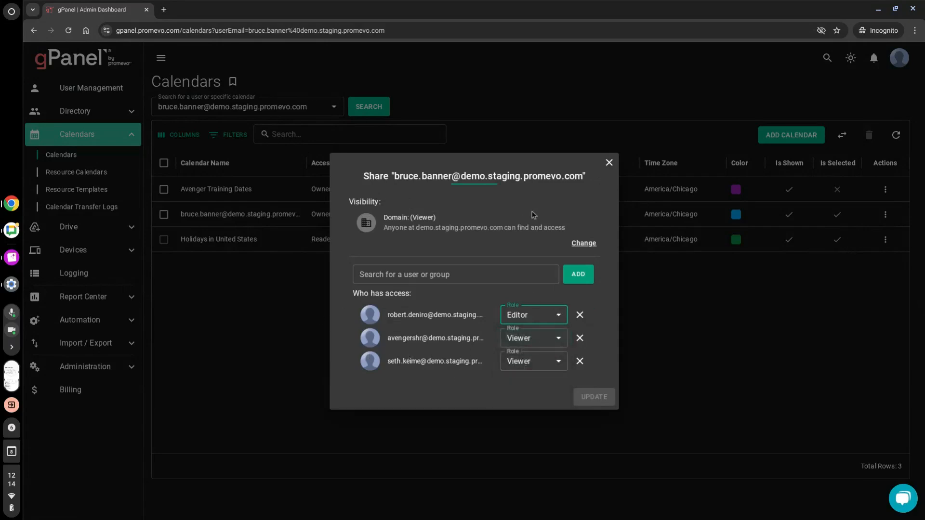
click(609, 162)
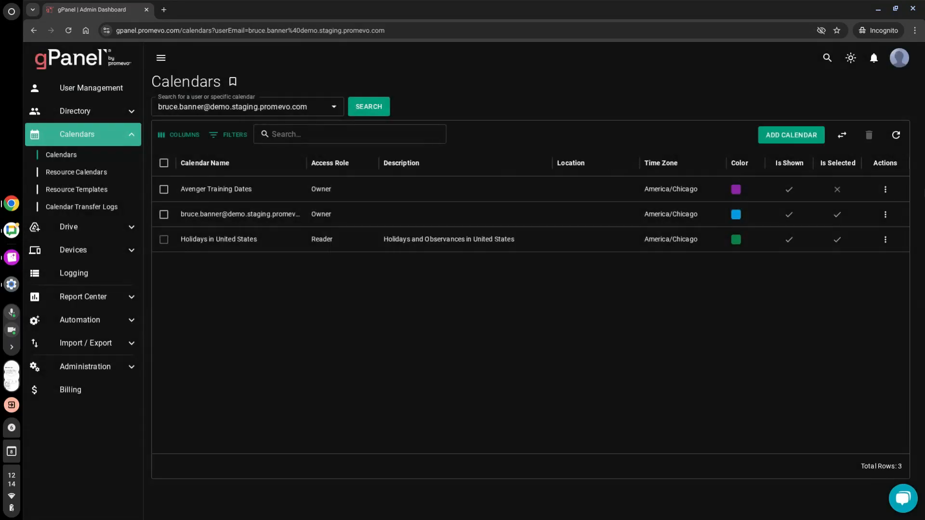
View the primary calendar's events and the blank form for creating an event
click(885, 214)
click(873, 269)
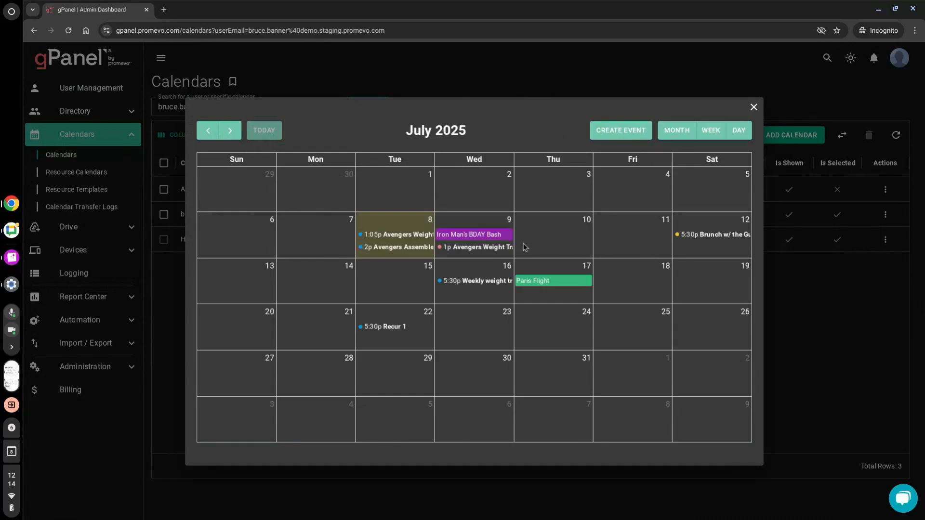
click(612, 137)
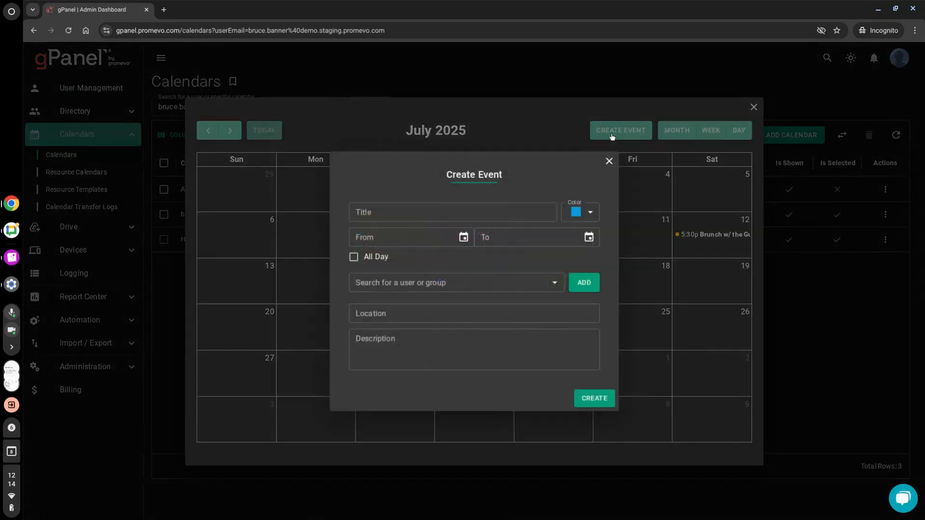
click(609, 161)
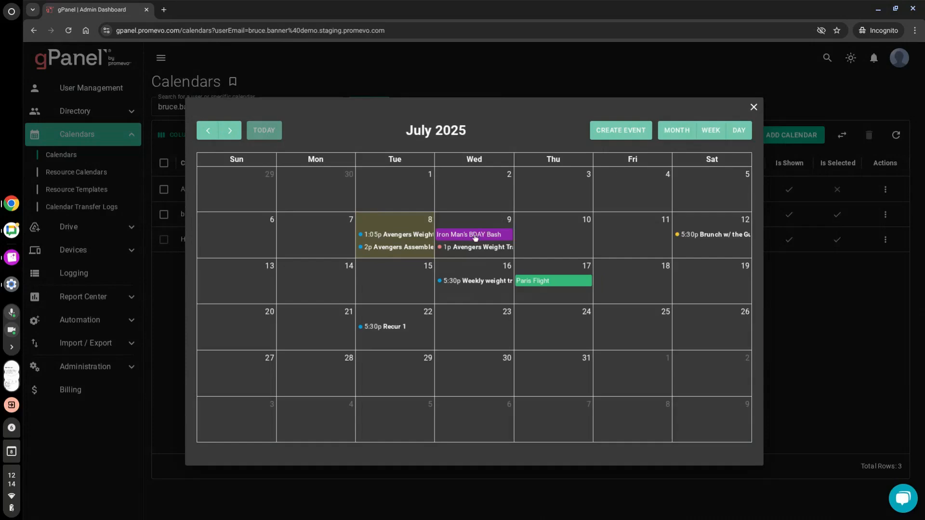
Open the Iron Man's BDAY Bash event for updating and view its start date options without changing them
click(475, 238)
click(519, 254)
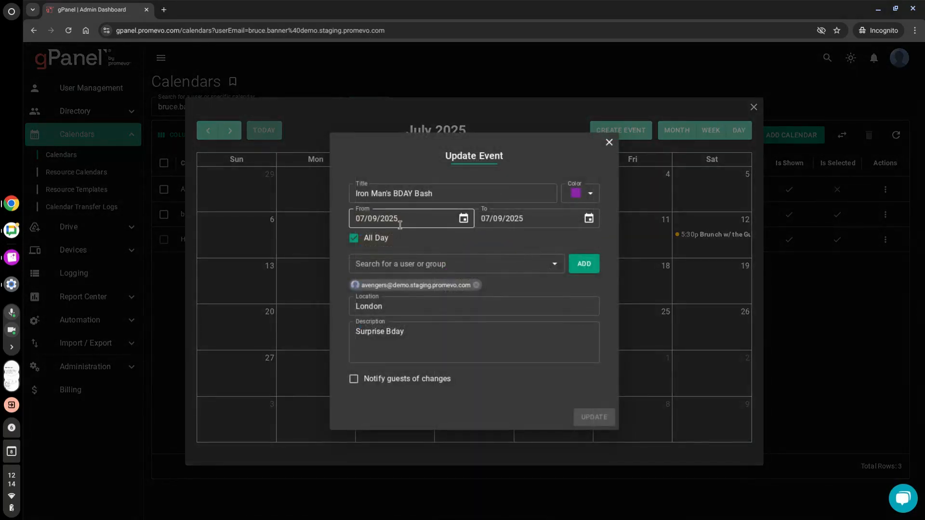
click(464, 219)
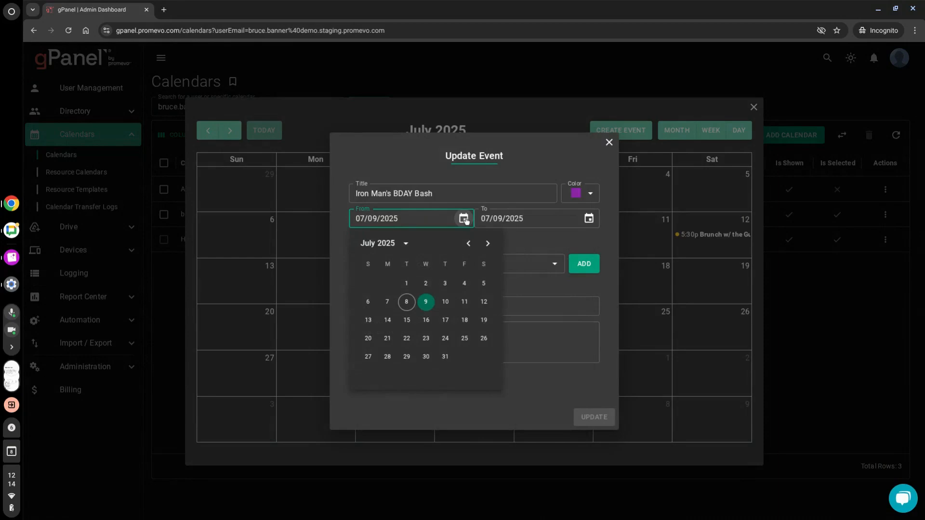
click(489, 242)
click(539, 257)
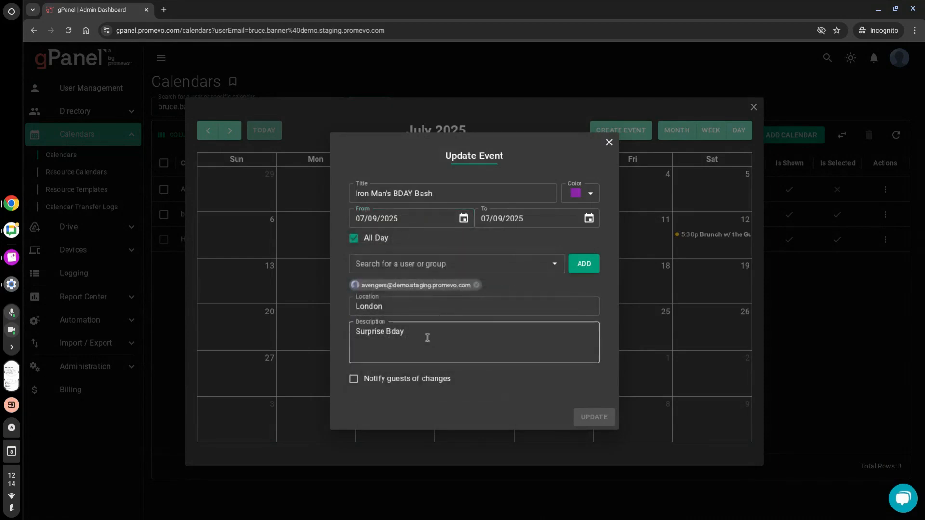
Check the option to notify guests of changes, and close the event form and the calendar without updating
click(354, 379)
click(609, 143)
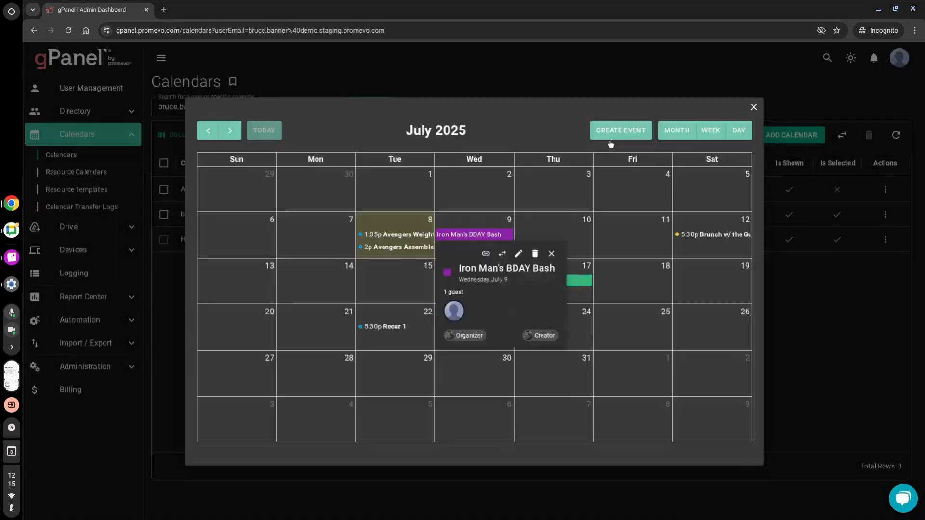
click(754, 106)
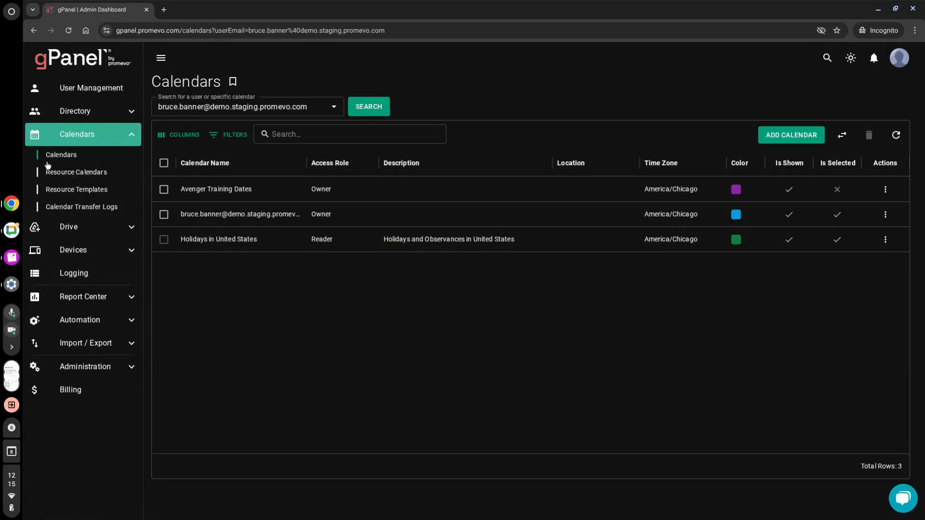
Open Drive Explorer and load Robert DeNiro's drive
click(72, 225)
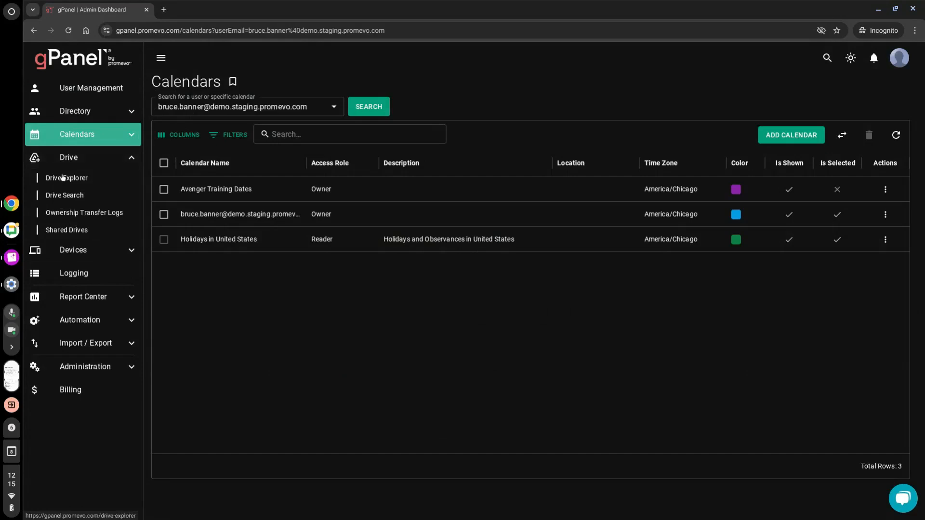
click(75, 179)
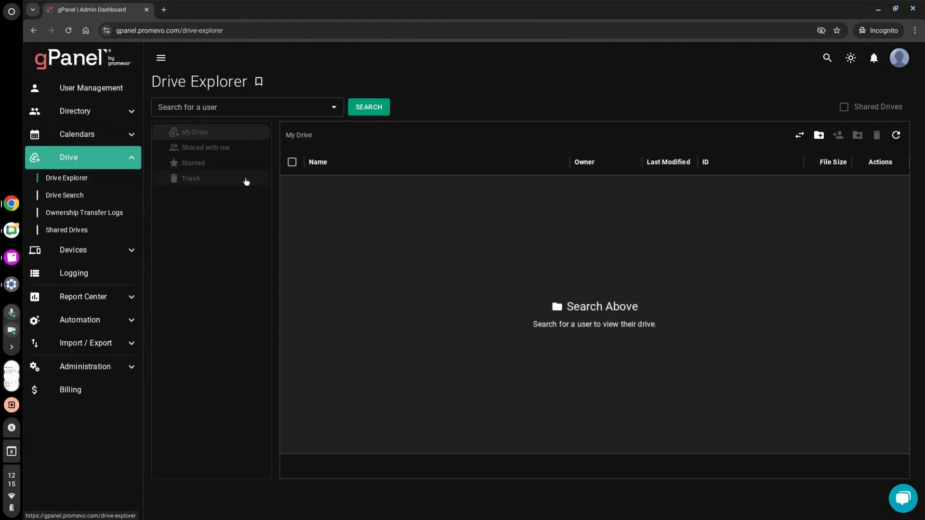
click(241, 107)
text(robert)
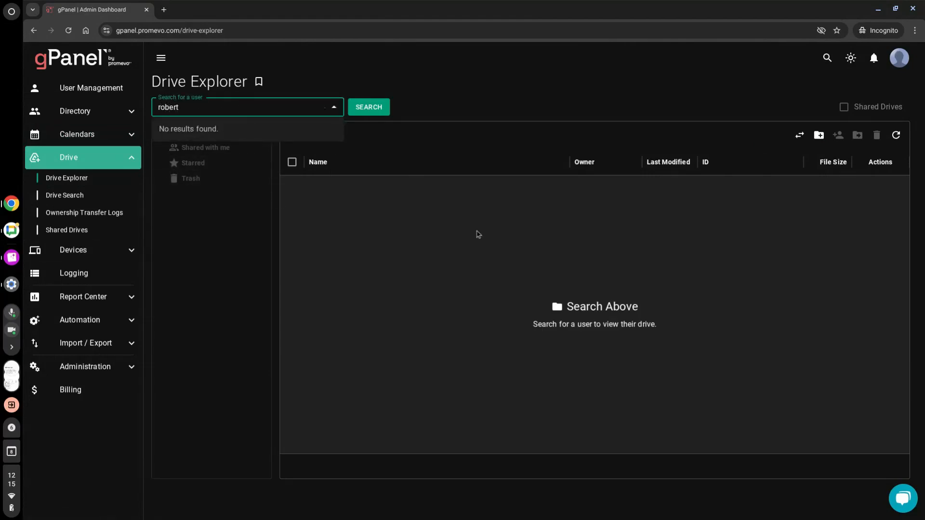
click(367, 107)
click(302, 104)
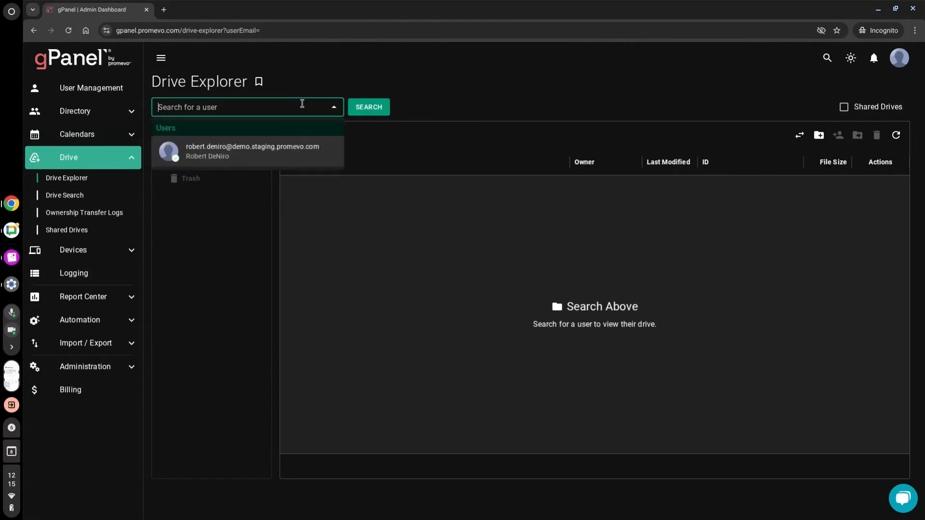
click(243, 149)
click(383, 106)
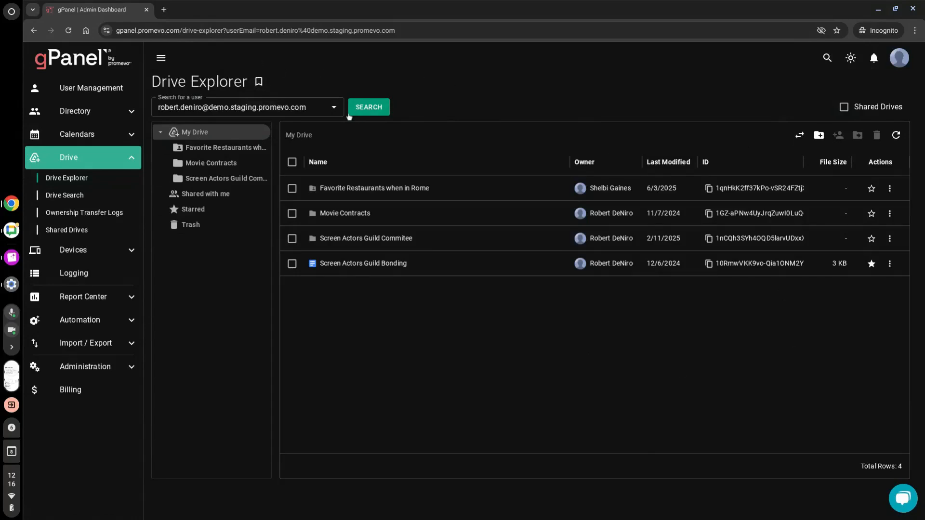
View the Screen Actors Guild Bonding document from My Drive and return to Drive Explorer
click(188, 136)
click(890, 264)
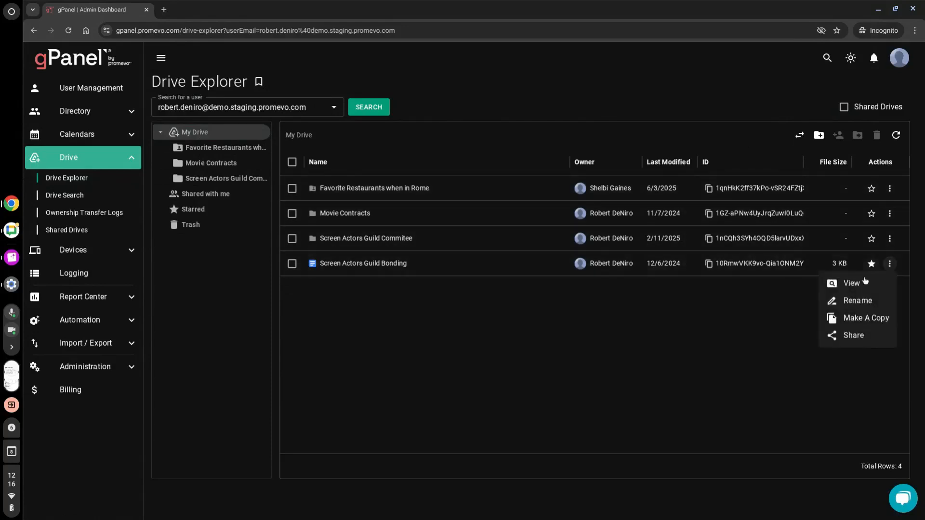
click(852, 285)
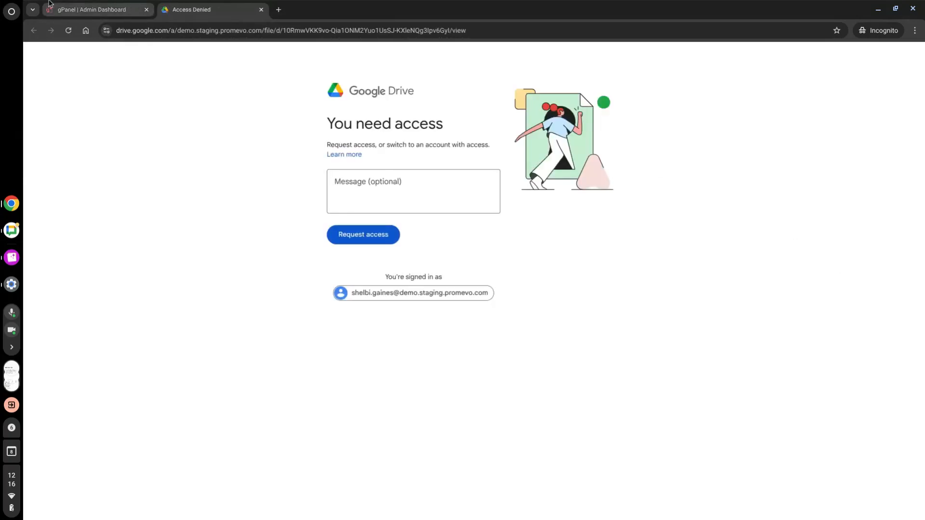
click(126, 5)
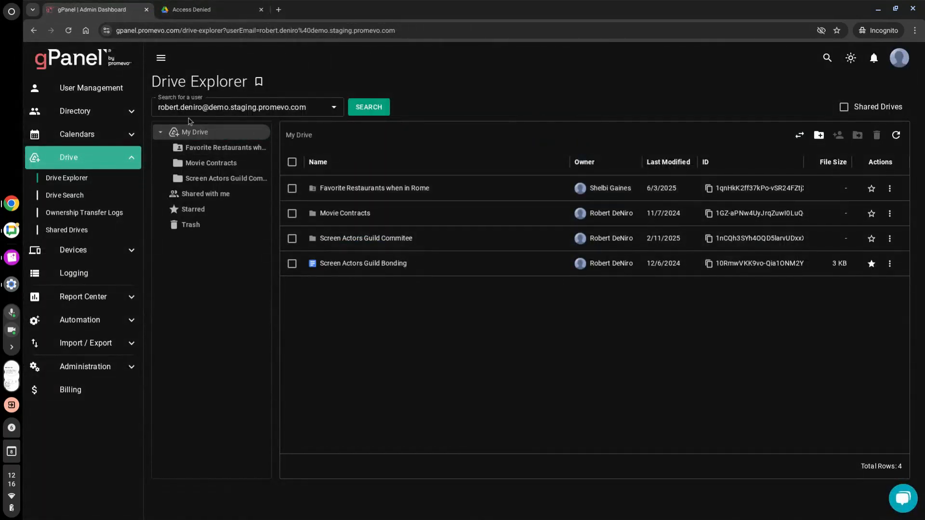
Browse the Movie Contracts and Favorite Restaurants when in Rome folders and return to My Drive
click(357, 212)
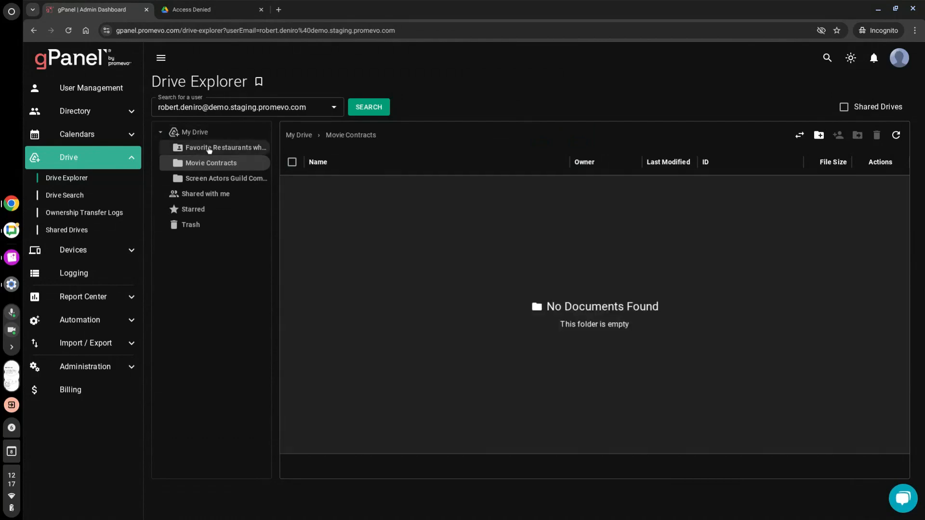
click(208, 150)
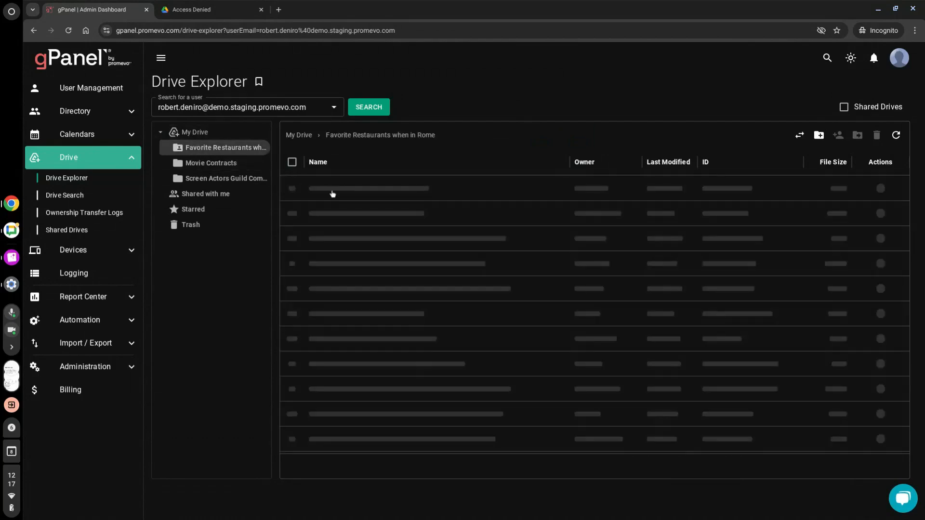
click(214, 163)
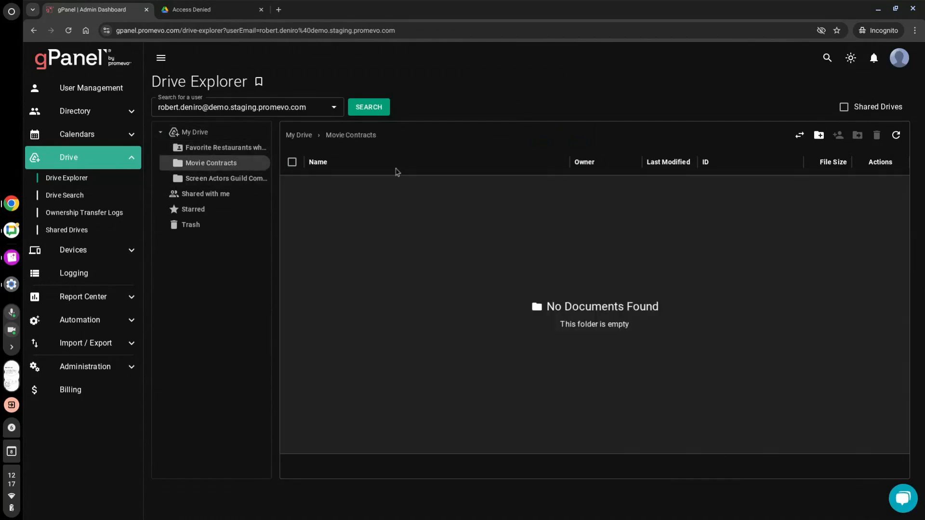
click(210, 151)
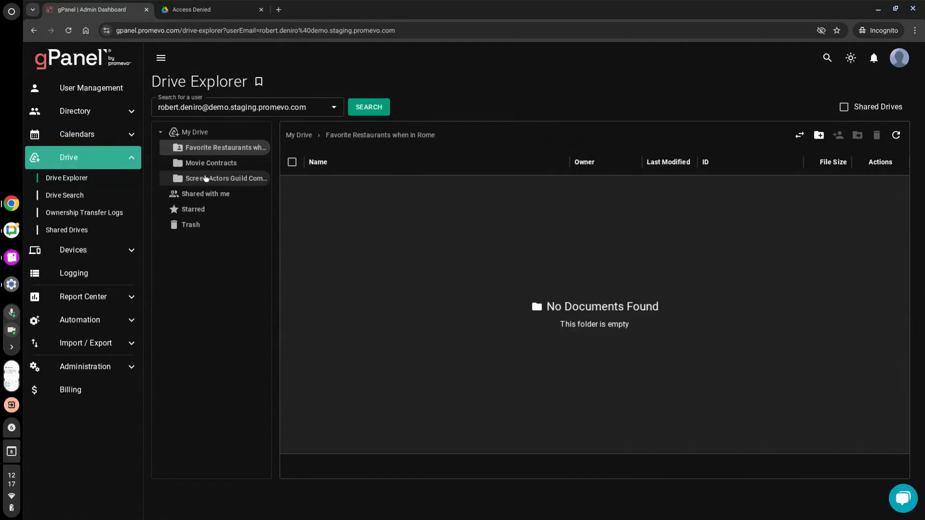
click(198, 163)
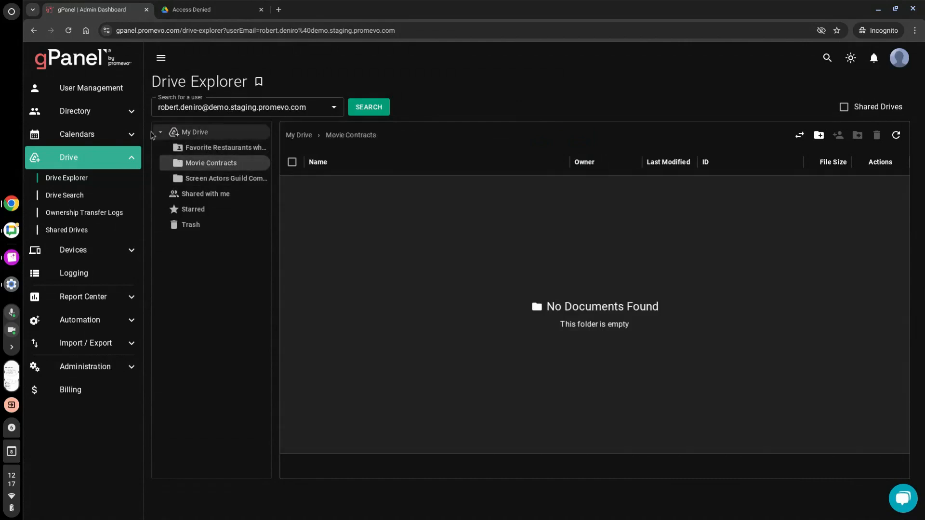
click(186, 131)
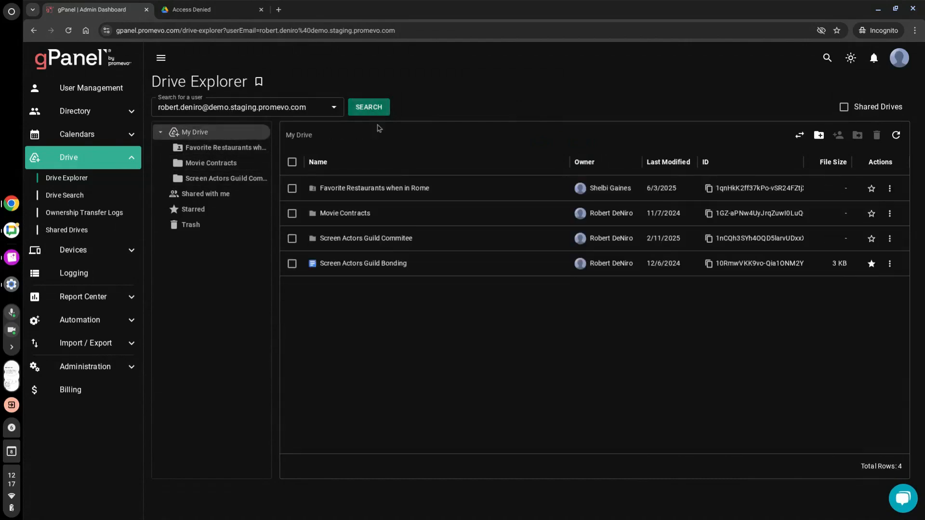
Open the sharing settings of the Movie Contracts folder and view its visibility options without changing them
click(889, 214)
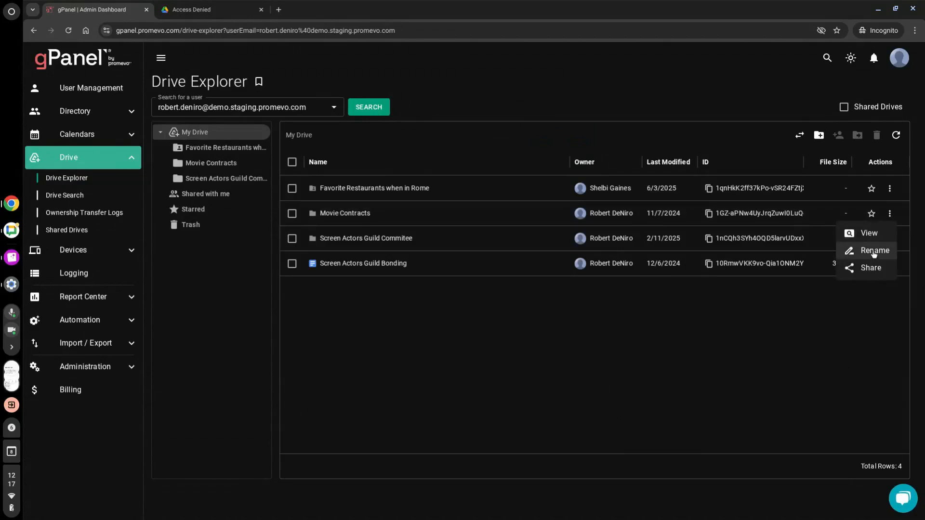
click(870, 268)
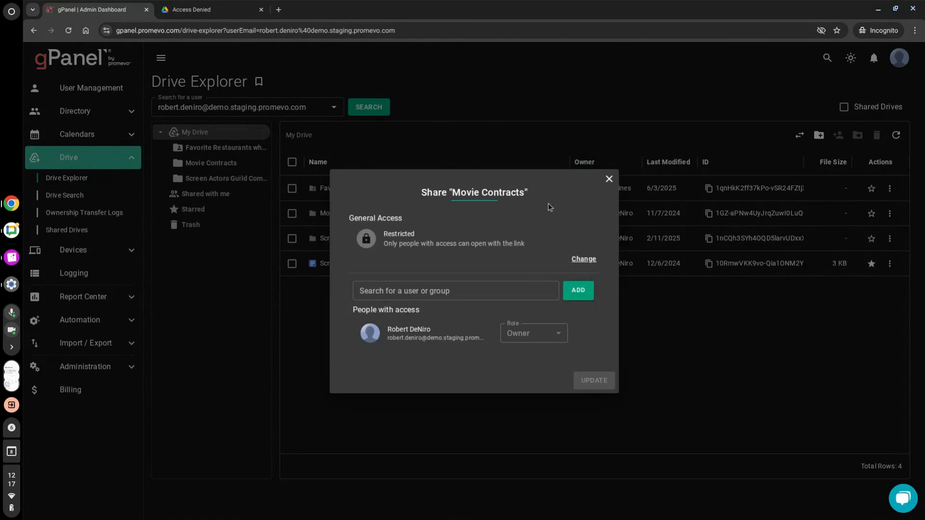
click(583, 258)
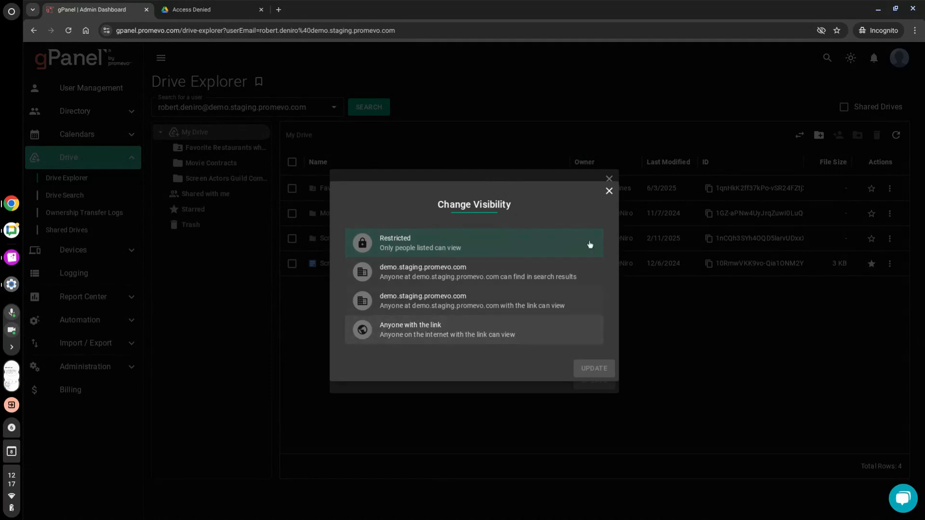
click(609, 190)
Find a user by first name and add them as a Viewer to the Movie Contracts folder's access list
click(454, 292)
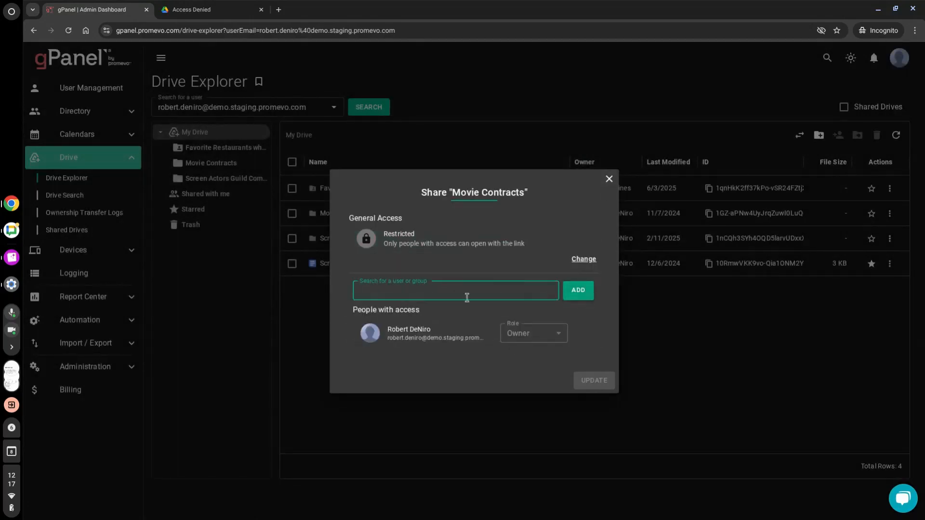
text(shelbi)
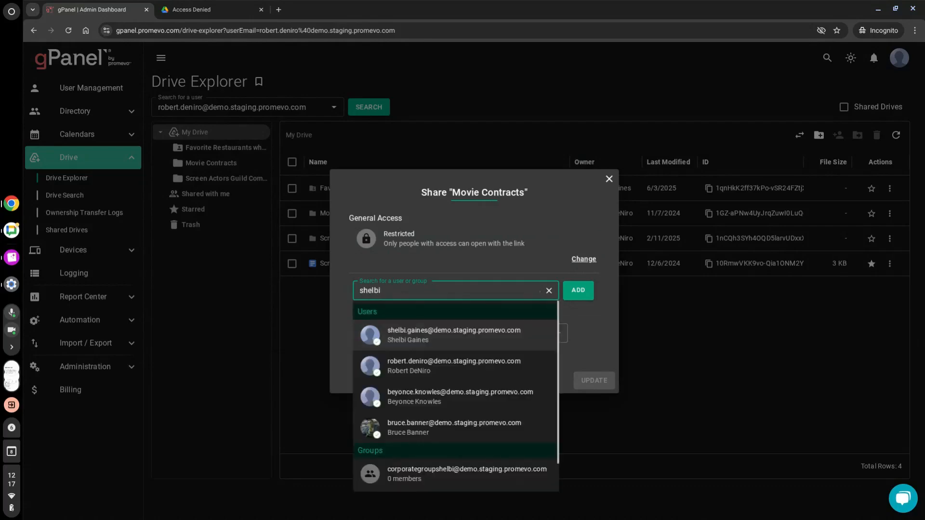
click(481, 335)
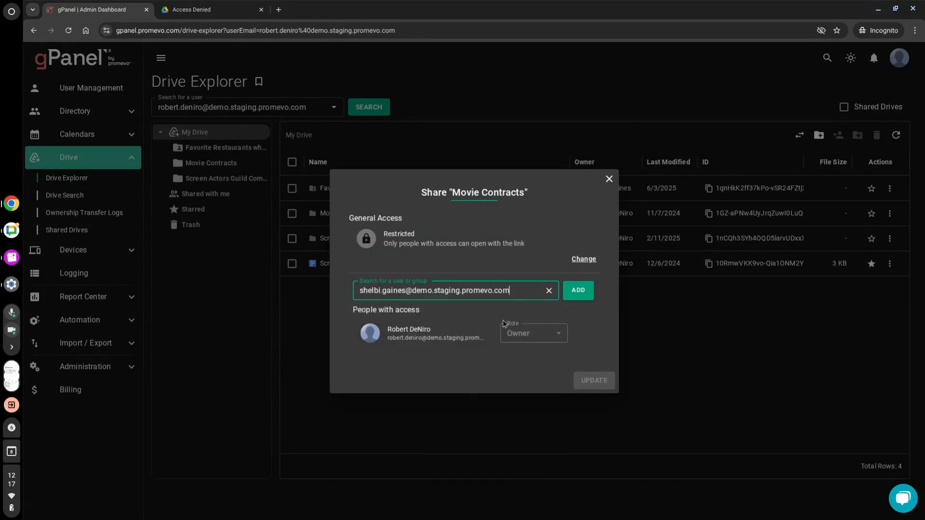
click(569, 293)
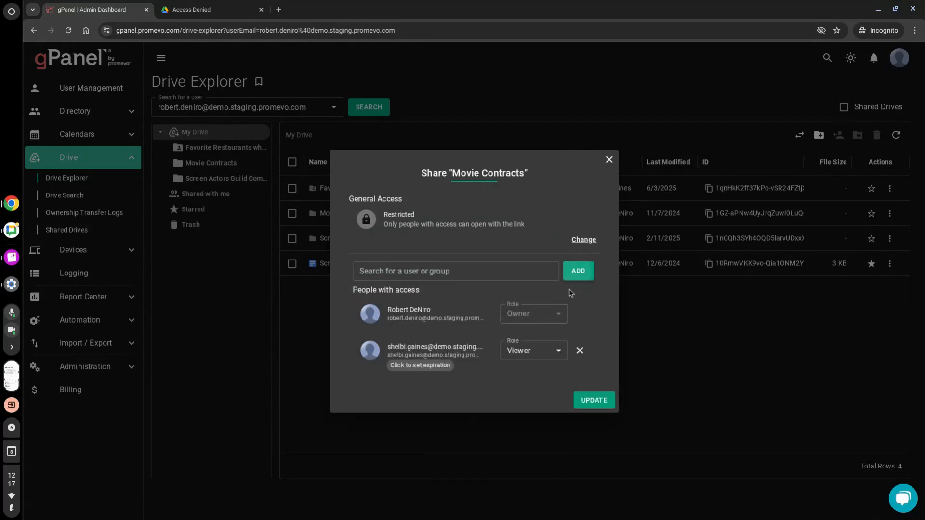
View the added user's role options and access expiration date, and close the sharing settings without updating
click(550, 351)
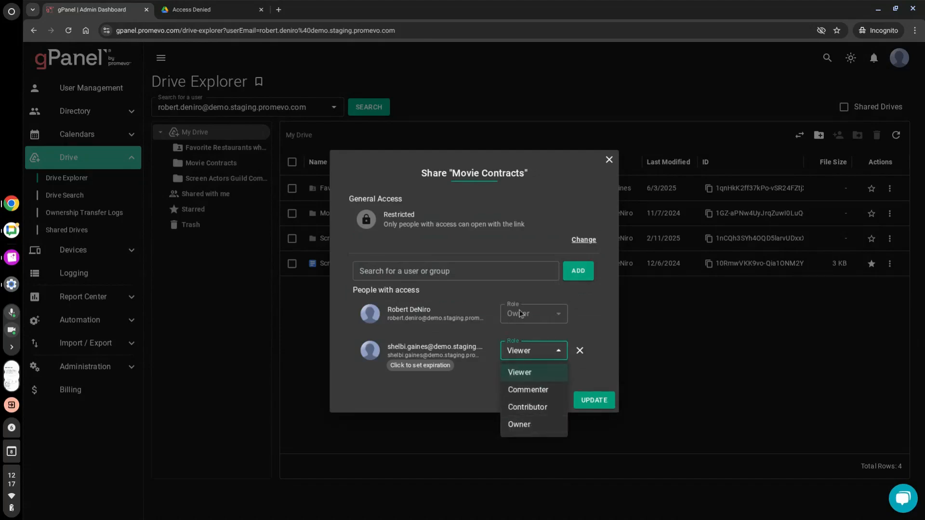
click(587, 336)
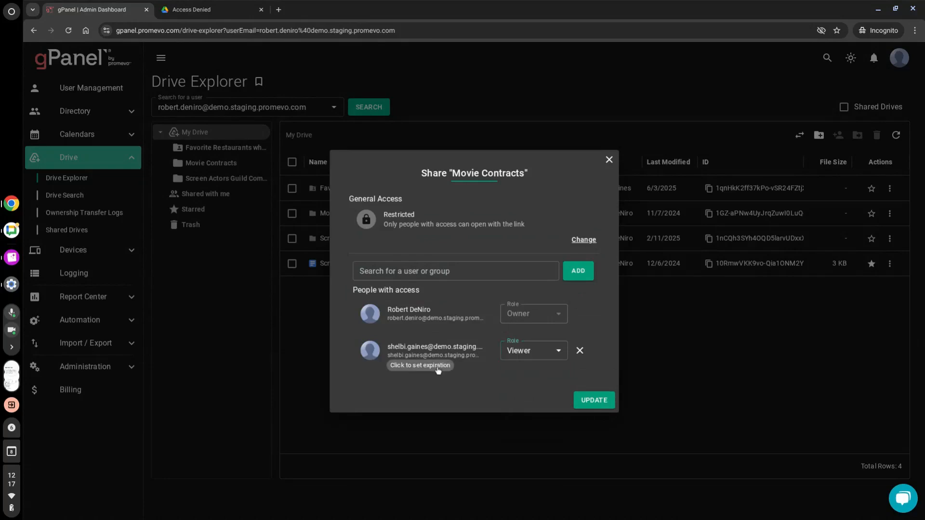
click(435, 366)
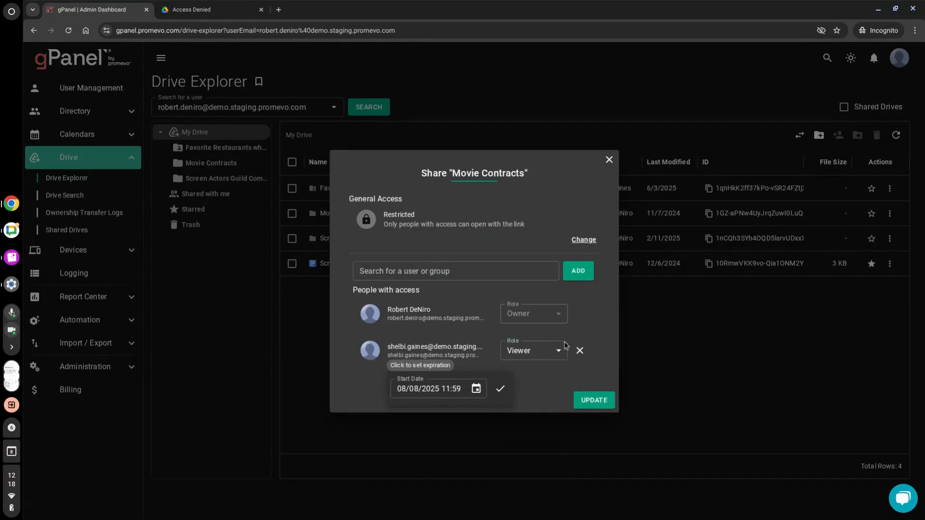
click(610, 160)
click(609, 160)
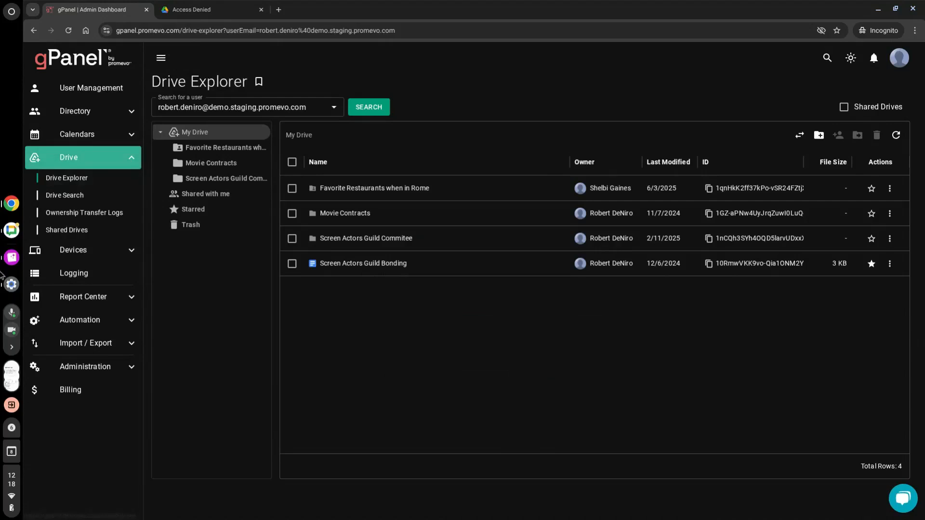
Open Drive Search and add Robert DeNiro as the source user
click(72, 195)
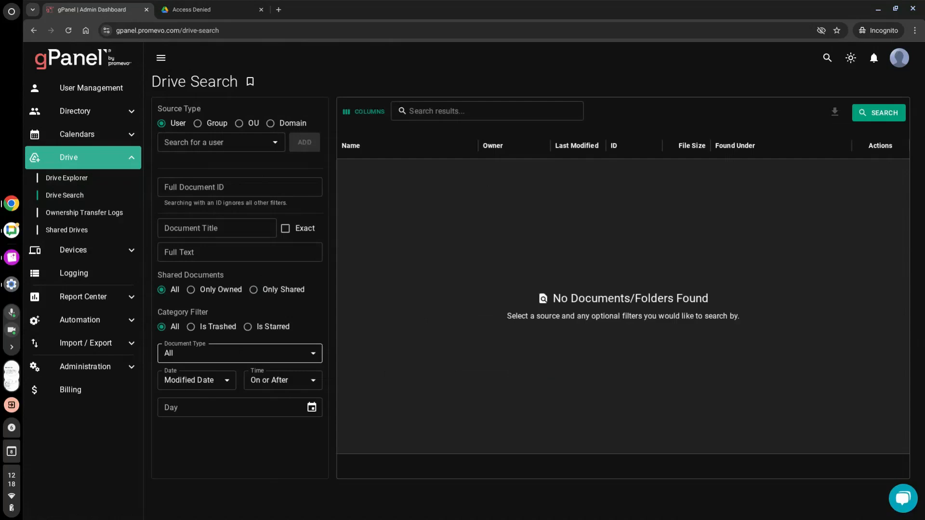
click(223, 147)
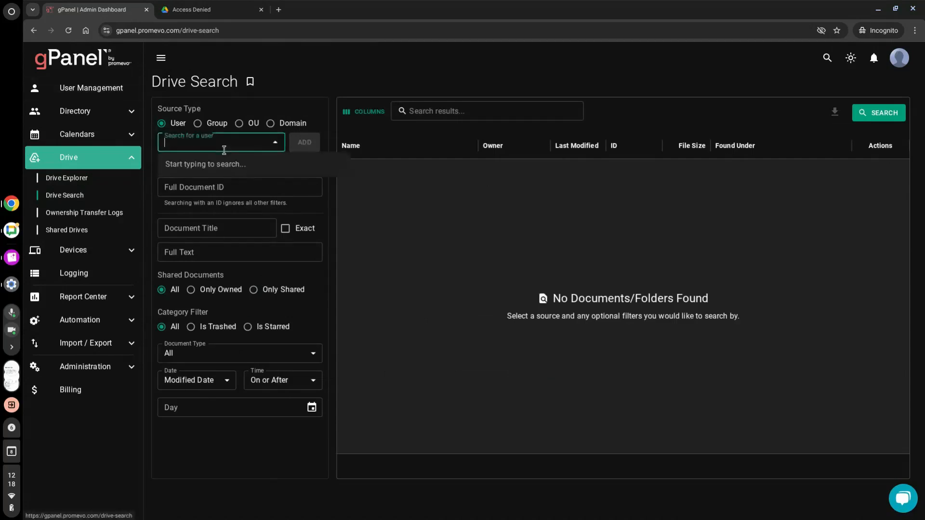
text(rober)
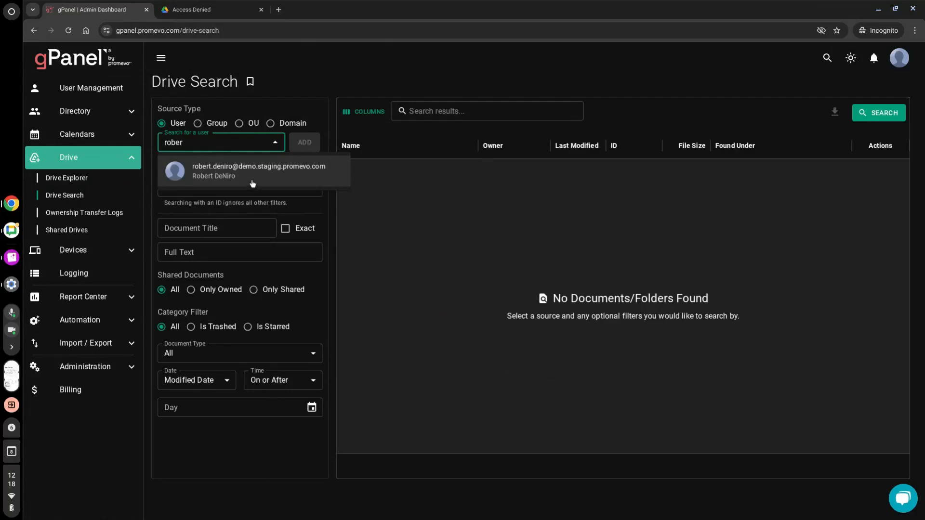
click(252, 179)
click(305, 142)
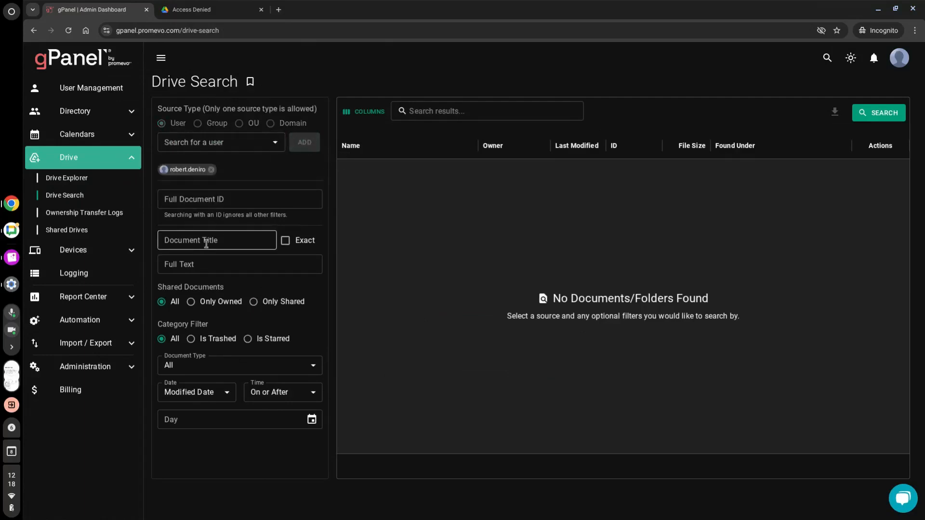
Search for documents with "actor" in the title and view the Actor Resume document
click(188, 240)
text(actor)
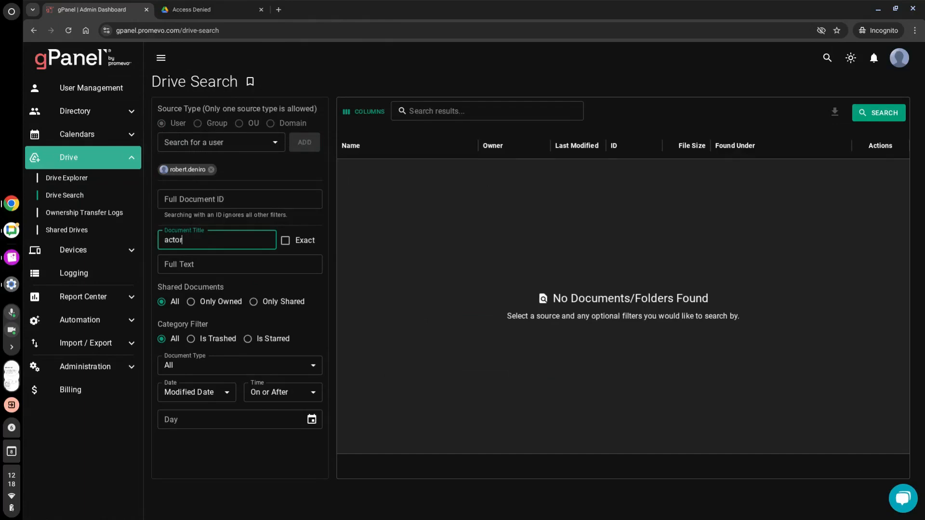
click(880, 115)
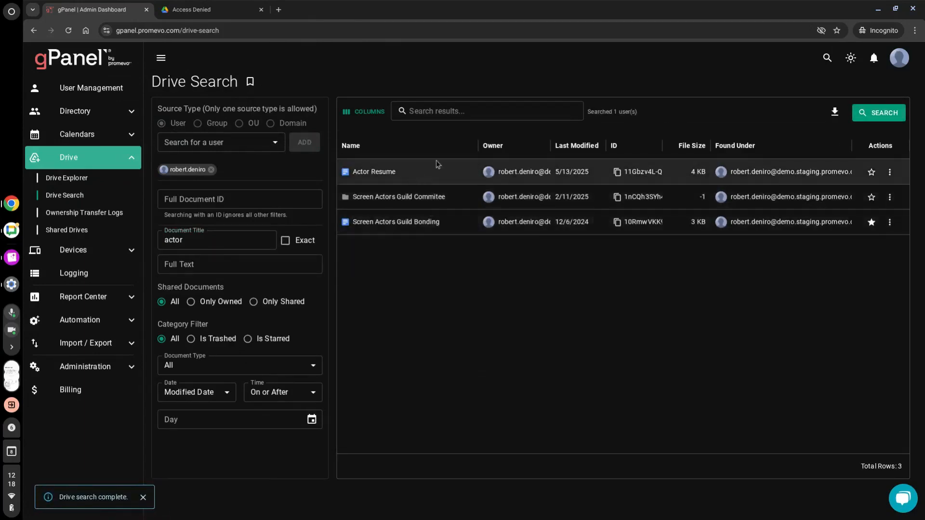
click(890, 172)
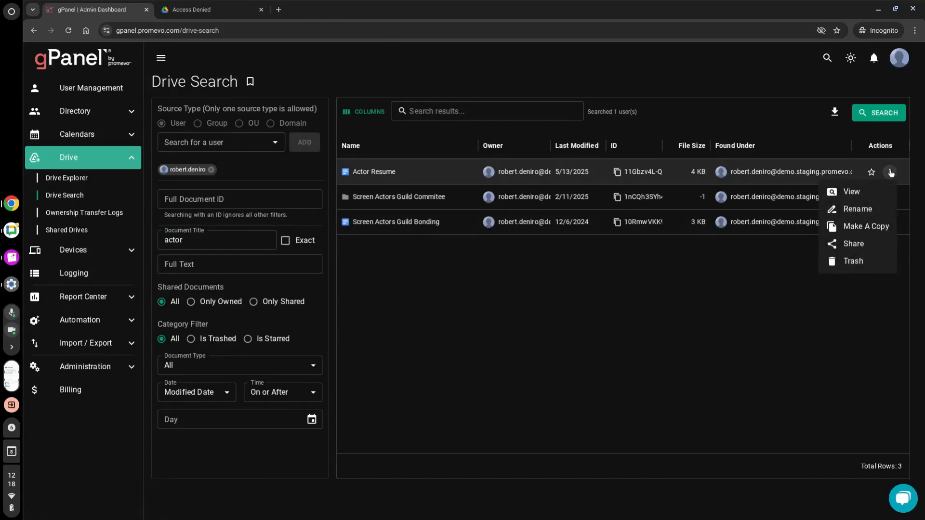
click(862, 189)
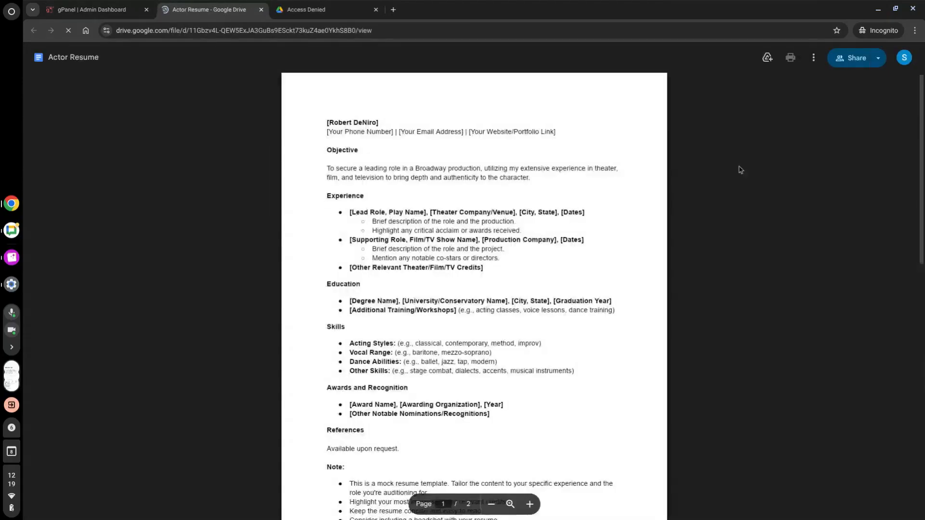
Read through the Actor Resume document and return to the Drive Search results
scroll(566, 183, down, 2)
scroll(566, 182, down, 5)
scroll(559, 184, up, 6)
click(125, 5)
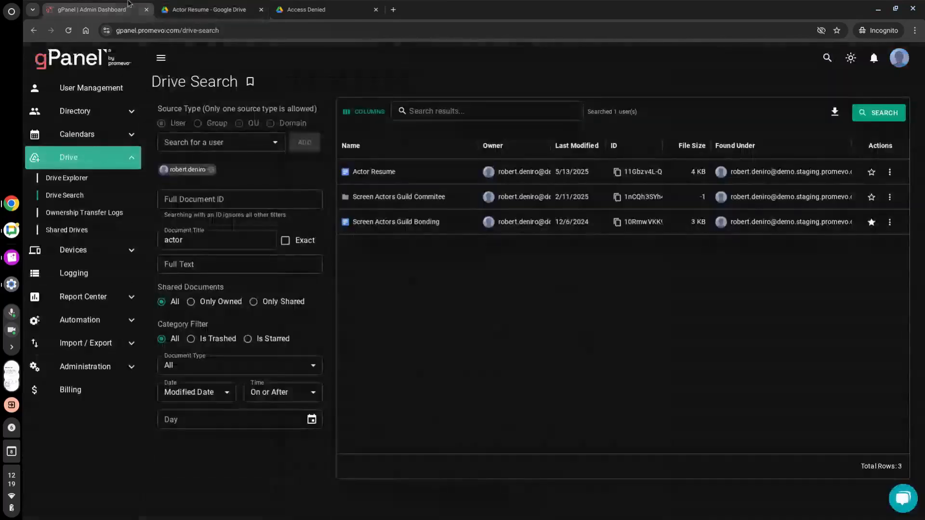
Try removing the Viewer from Actor Resume's access list without updating, and show the actions available for Screen Actors Guild Bonding
click(889, 172)
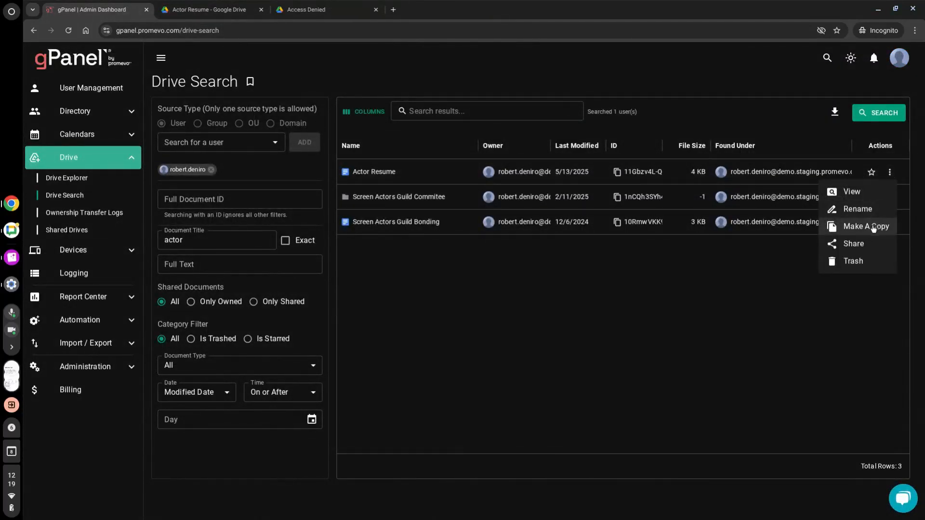
click(851, 245)
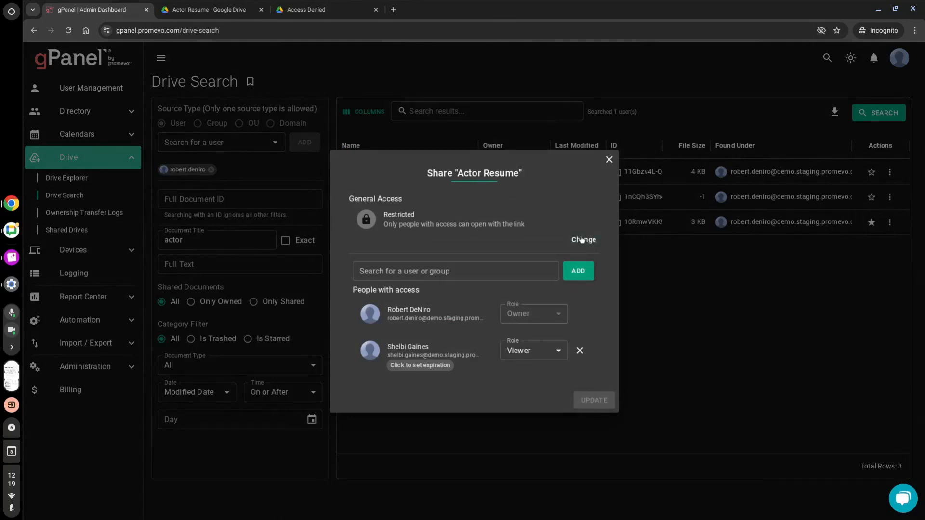
click(579, 351)
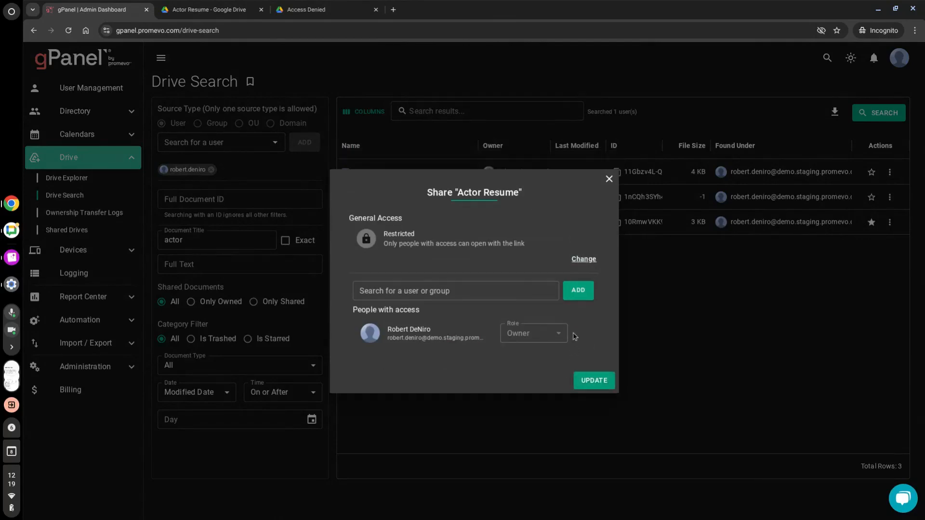
click(608, 178)
click(890, 222)
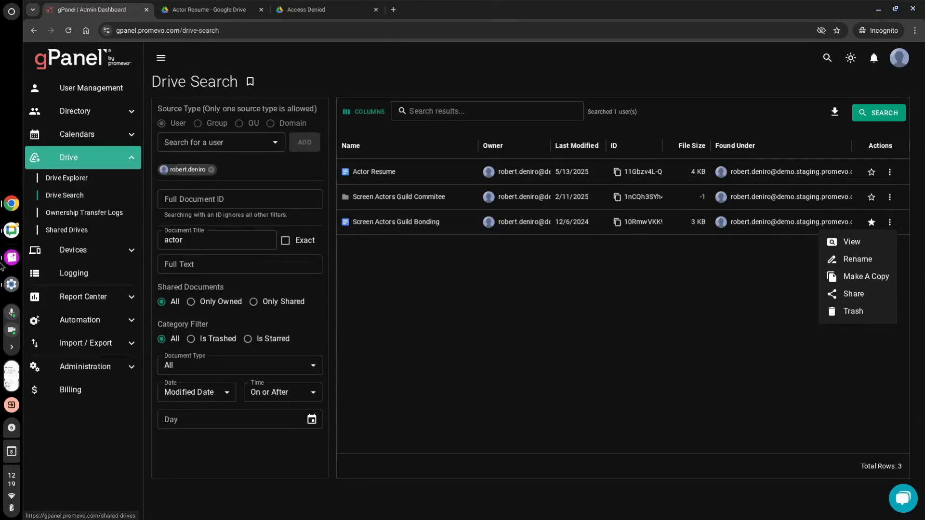
Open Shared Drives and add yourself to Wade' Shared Drive as Manager
click(67, 230)
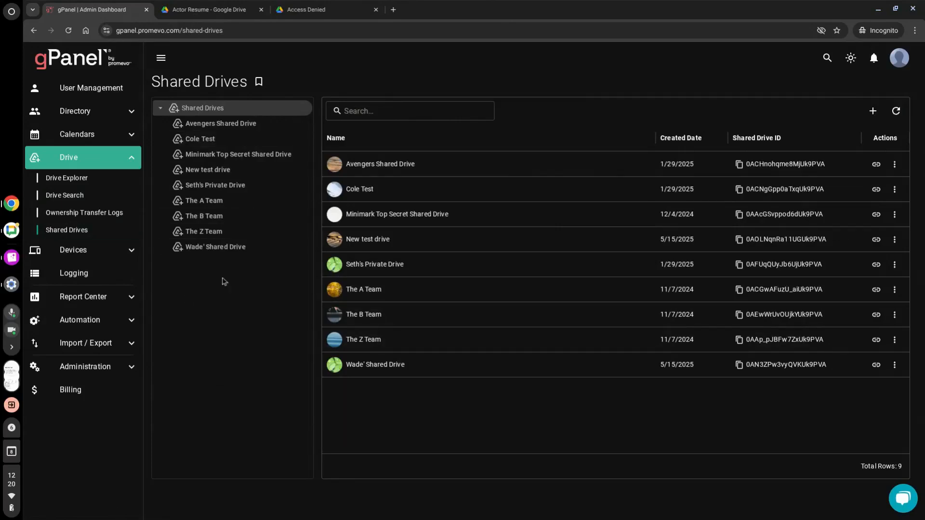
click(225, 248)
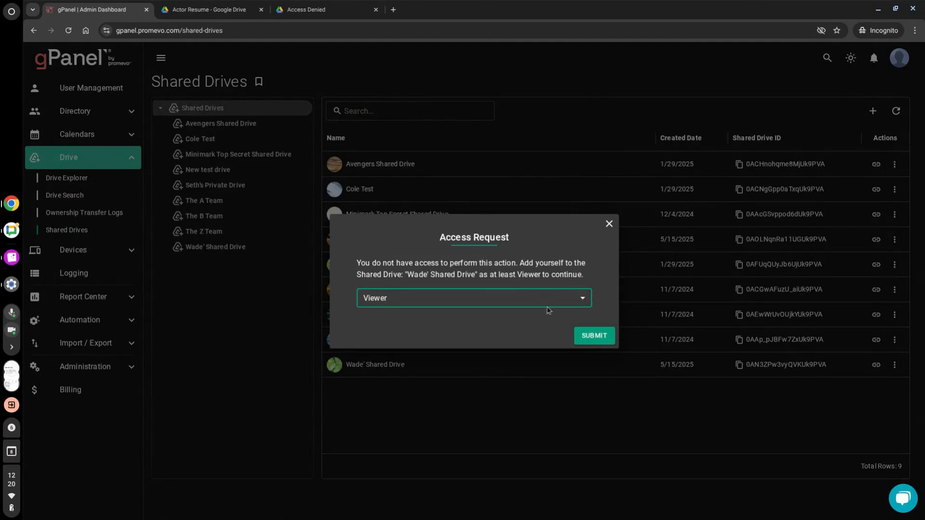
click(583, 301)
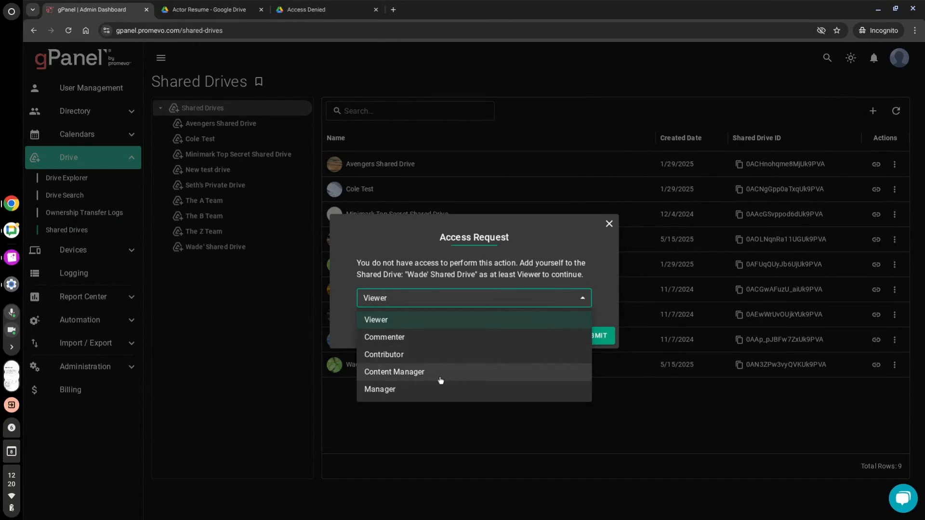
click(414, 389)
click(593, 335)
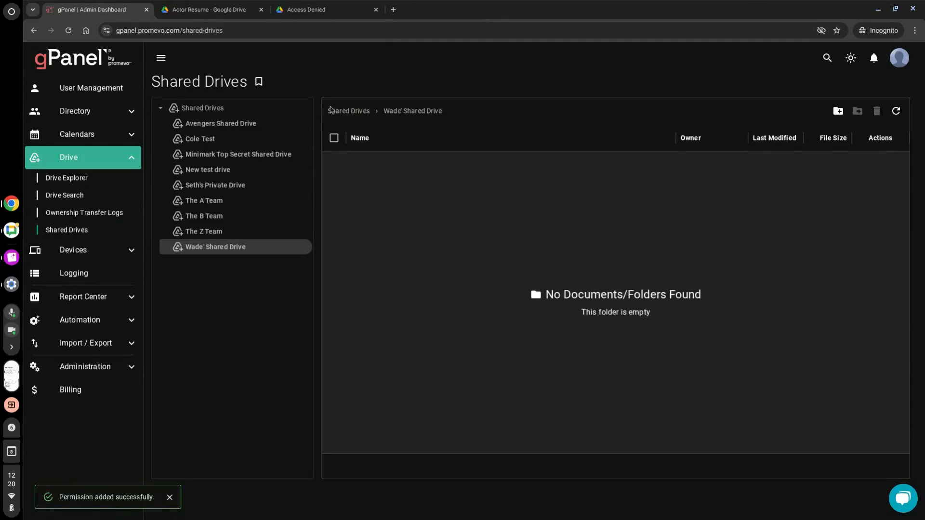
Add yourself to the Avengers Shared Drive as Manager and open its contents
click(241, 121)
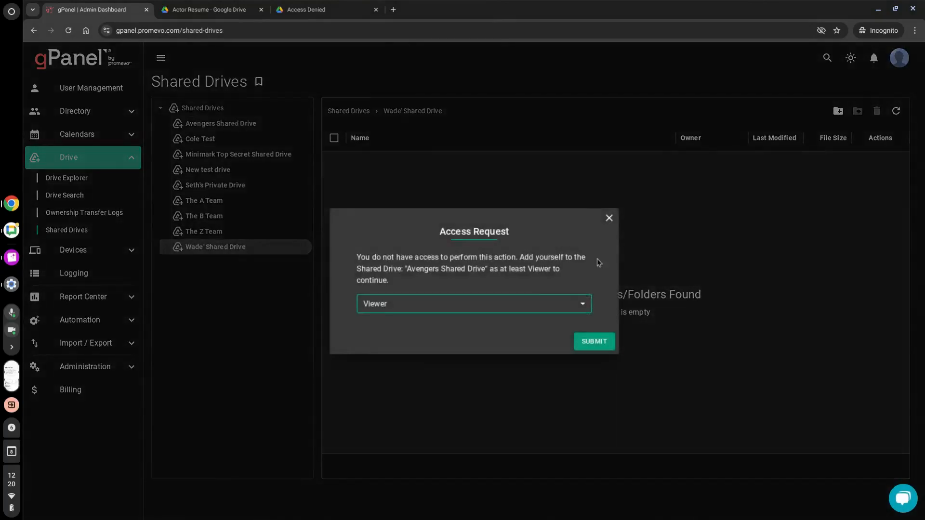
click(581, 303)
click(410, 396)
click(599, 343)
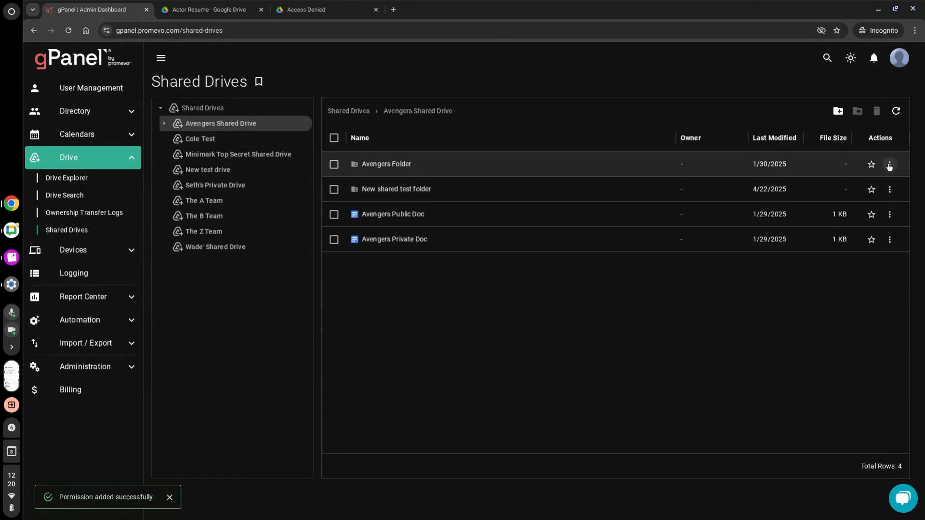
Look inside the Avengers Folder, and view the Avengers Public Doc from the Avengers Shared Drive before returning to gPanel
double_click(607, 169)
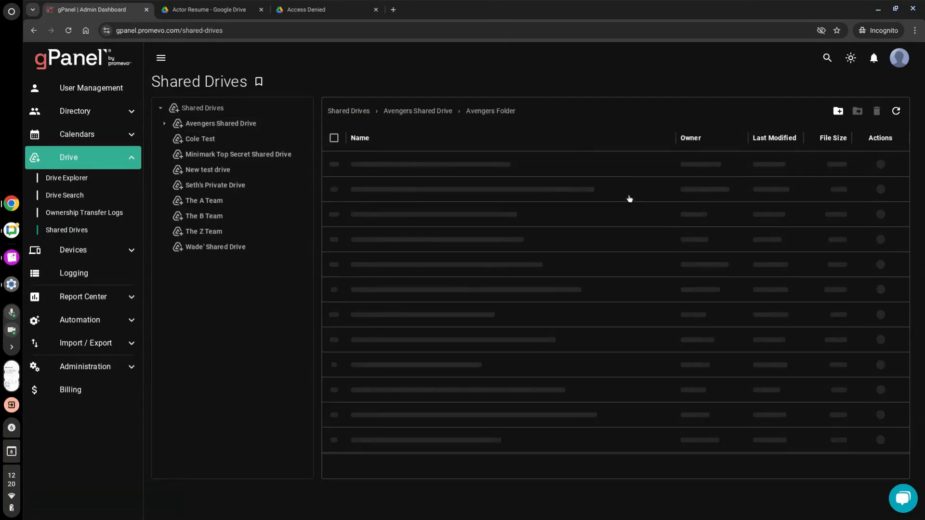
click(435, 112)
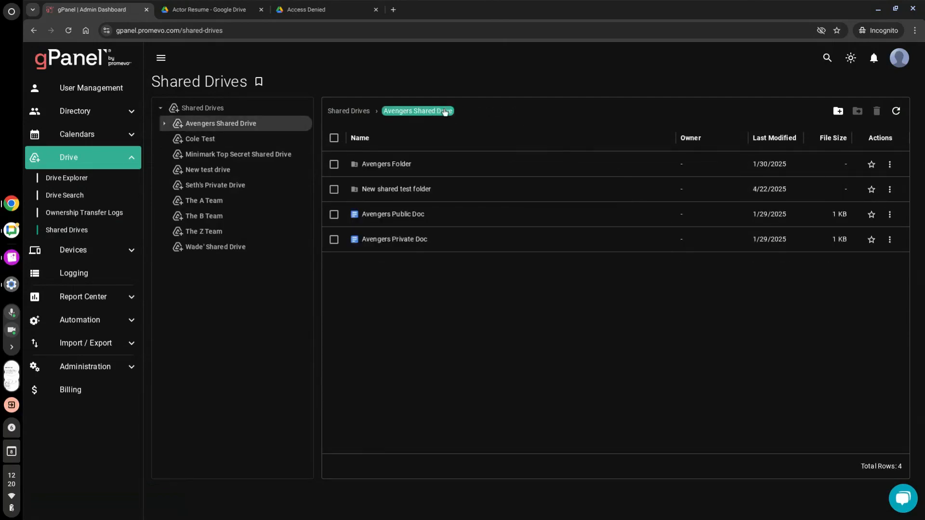
click(890, 214)
click(871, 233)
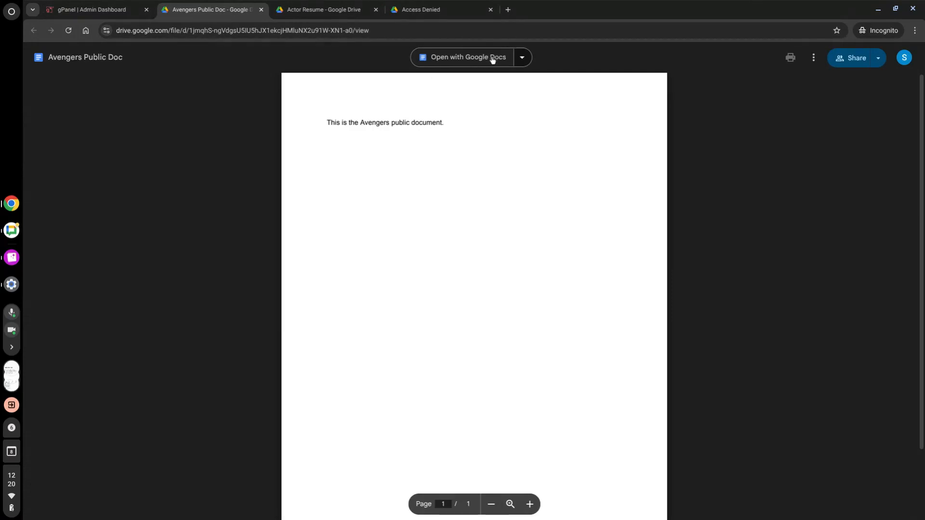
click(75, 3)
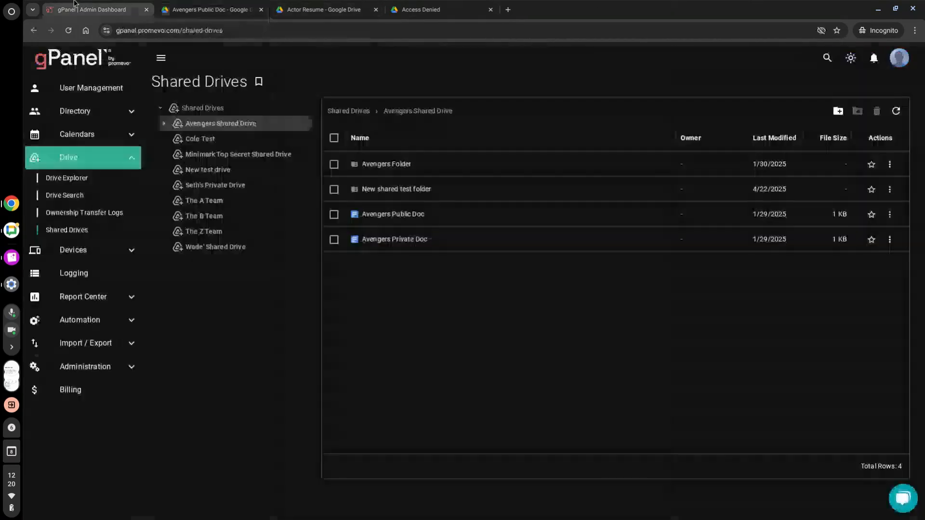
Examine the Avengers Public Doc's visibility options and the roles of people with access, and close the sharing settings unchanged
click(890, 214)
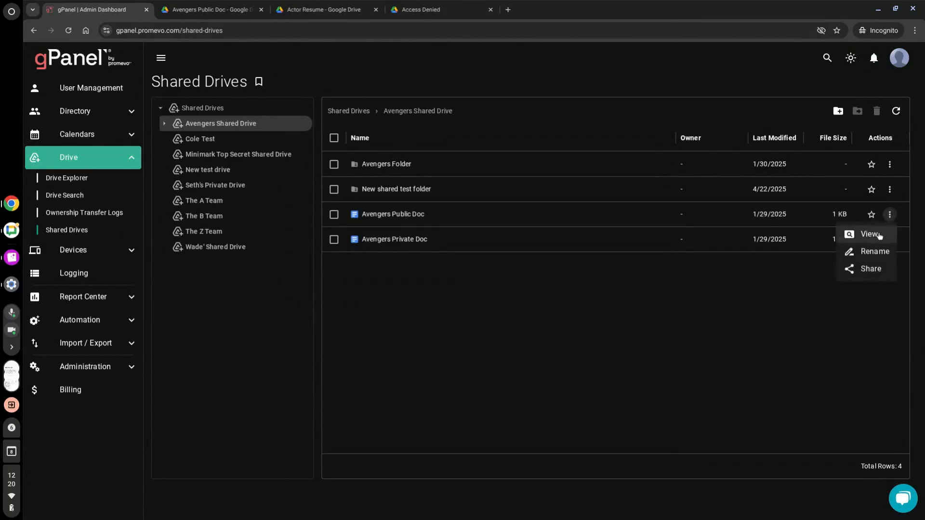
click(867, 268)
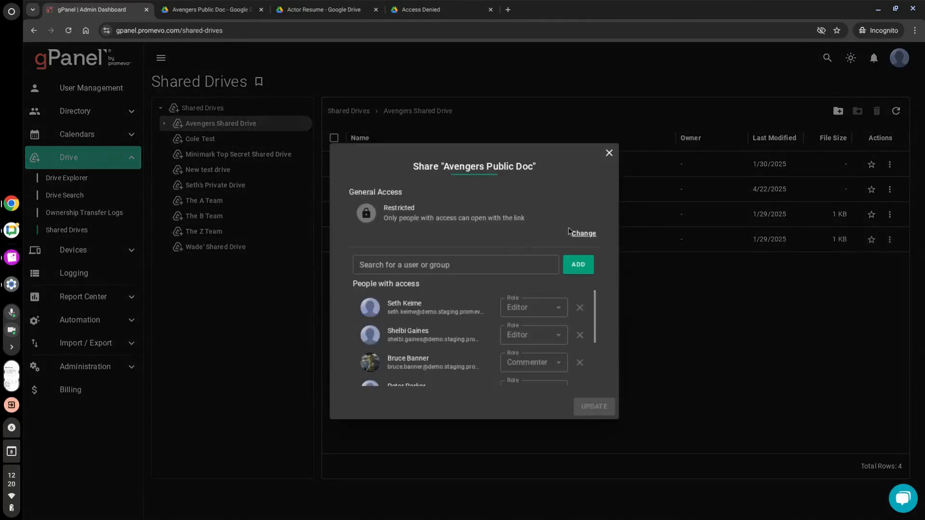
click(583, 234)
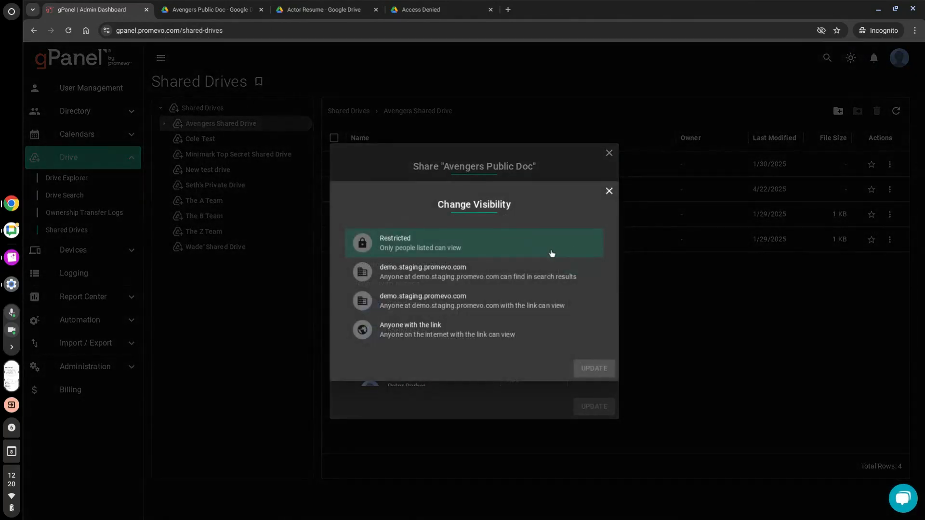
click(607, 191)
scroll(521, 328, down, 1)
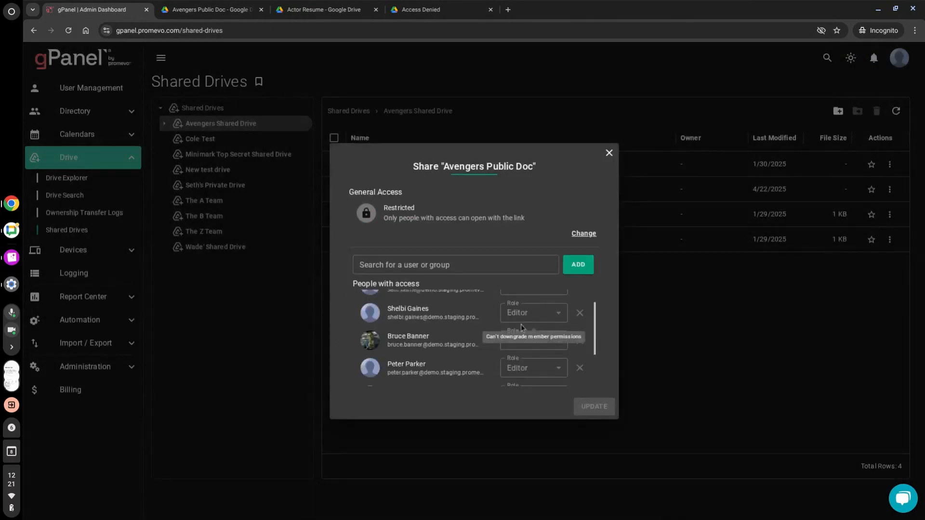
scroll(530, 327, down, 1)
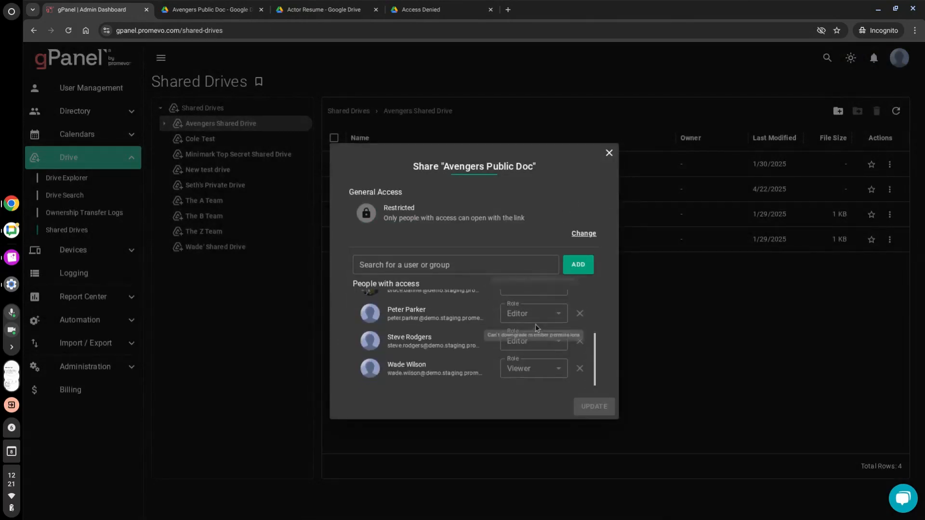
scroll(561, 337, up, 1)
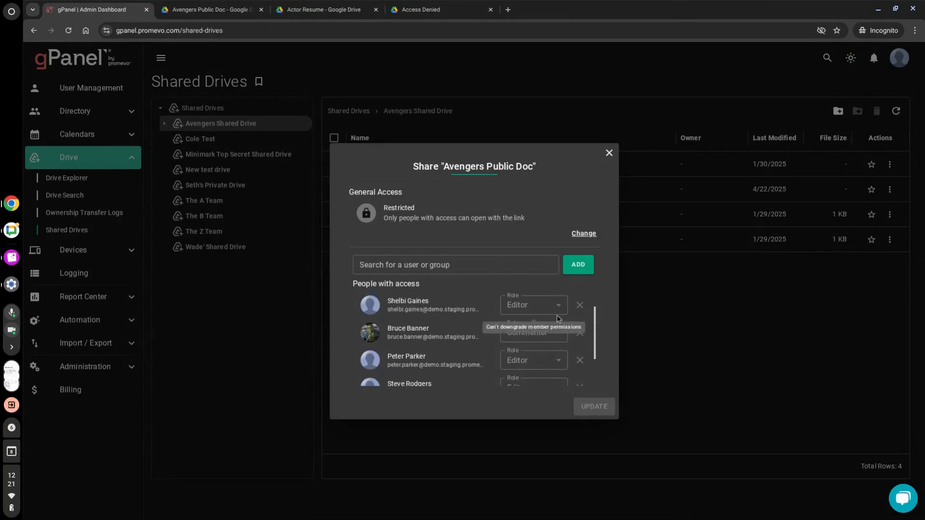
scroll(456, 339, down, 1)
scroll(435, 302, down, 1)
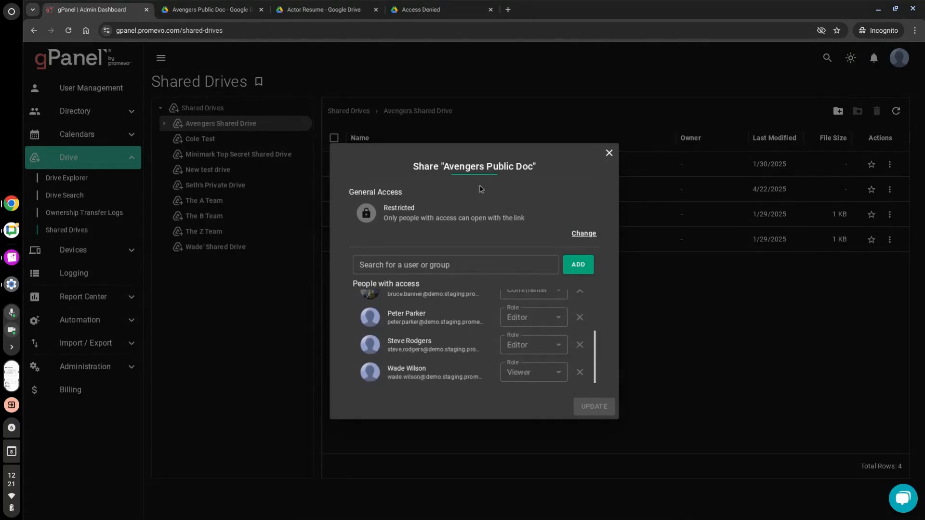
click(609, 151)
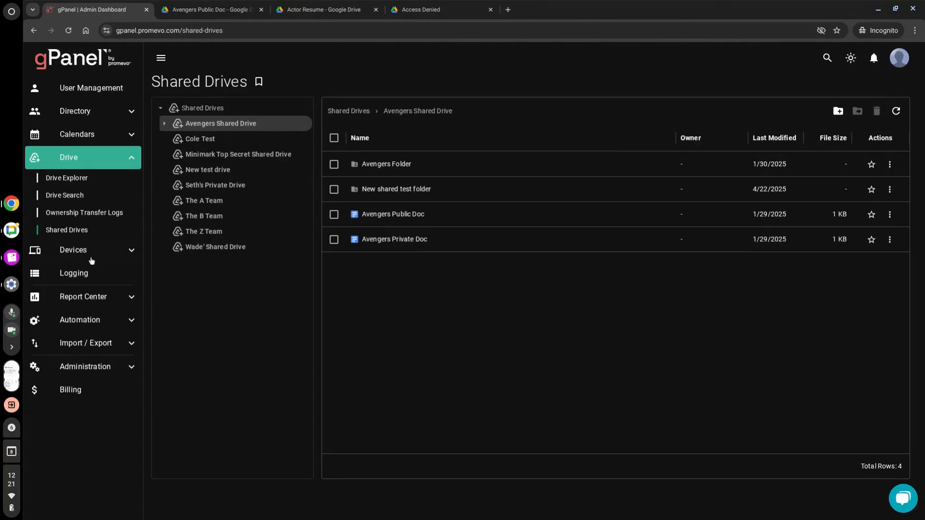
Open the cPanel Logs in the Report Center and look through the logged admin events
click(98, 298)
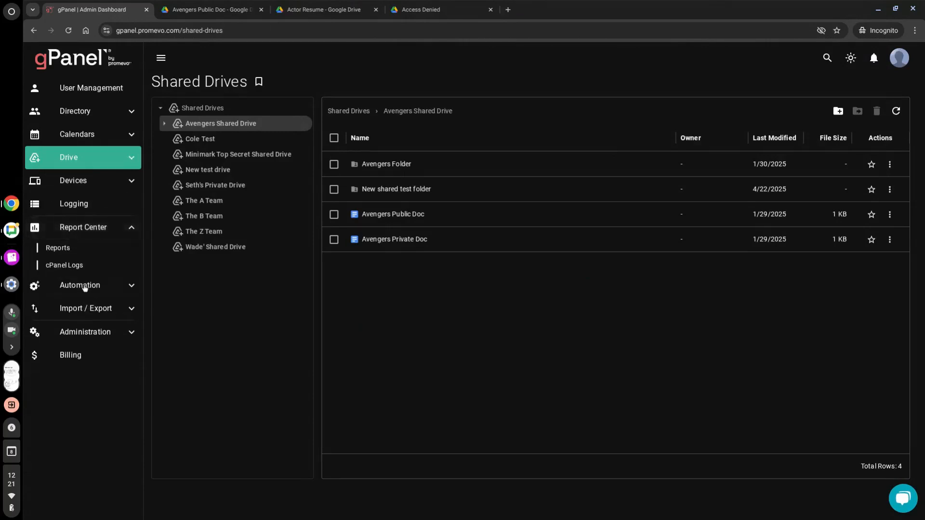
click(66, 265)
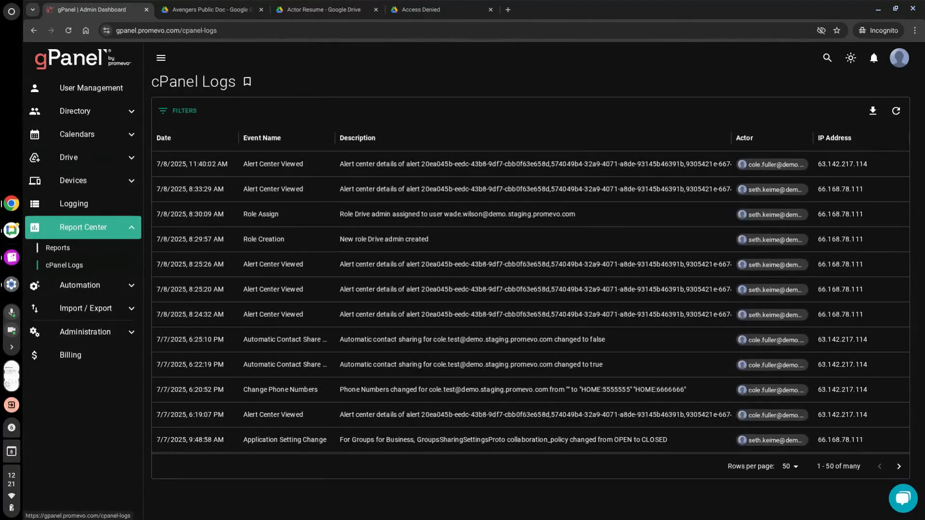
scroll(549, 288, down, 1)
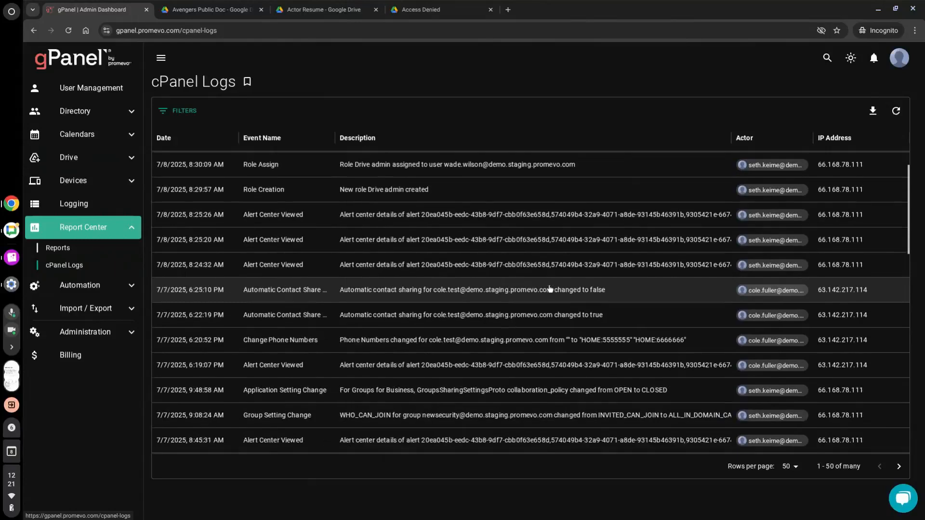
scroll(549, 289, down, 1)
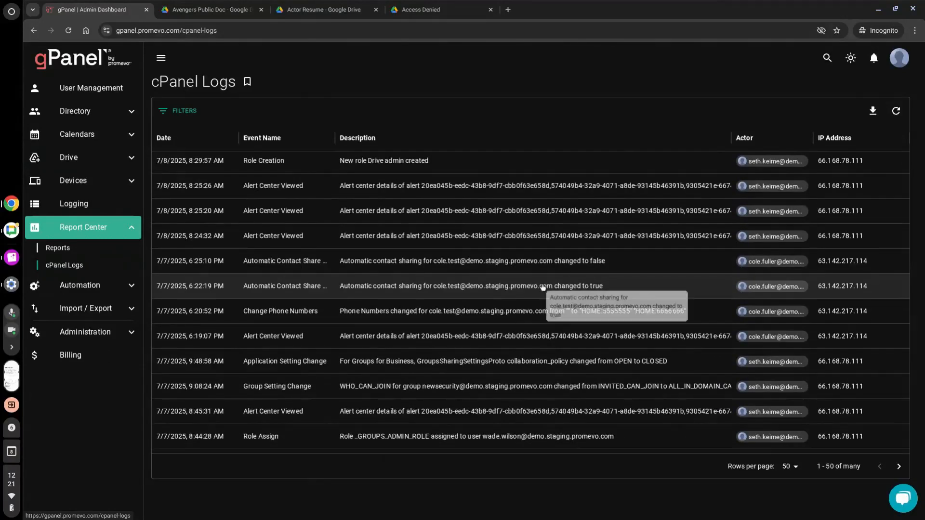
scroll(543, 288, down, 1)
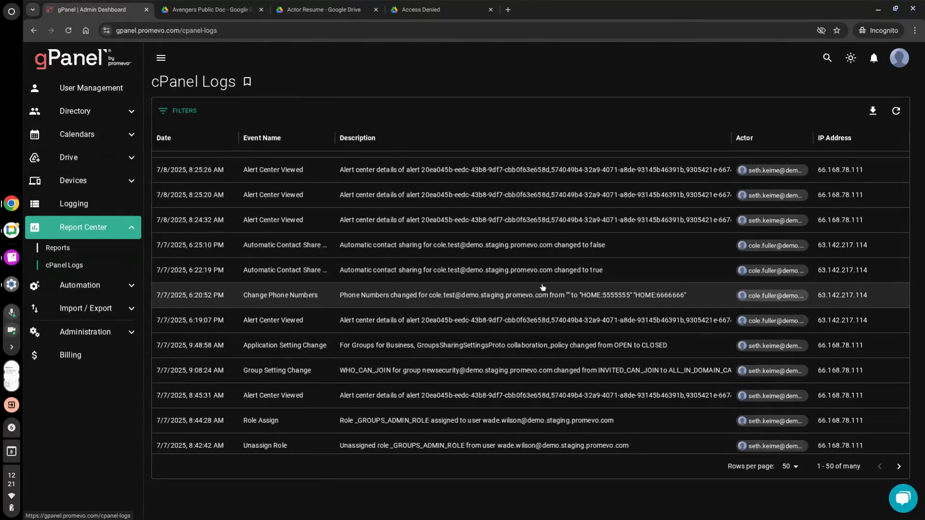
scroll(543, 288, down, 1)
scroll(542, 287, down, 2)
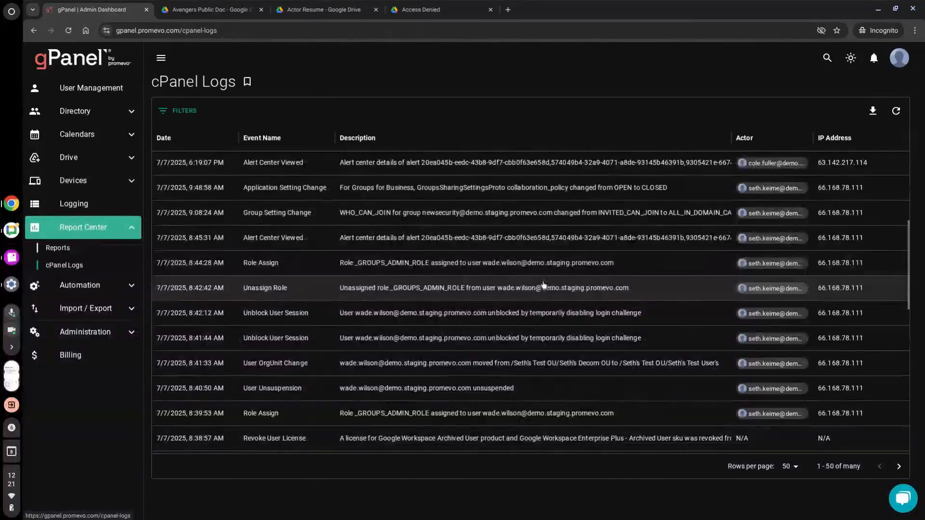
scroll(543, 285, down, 1)
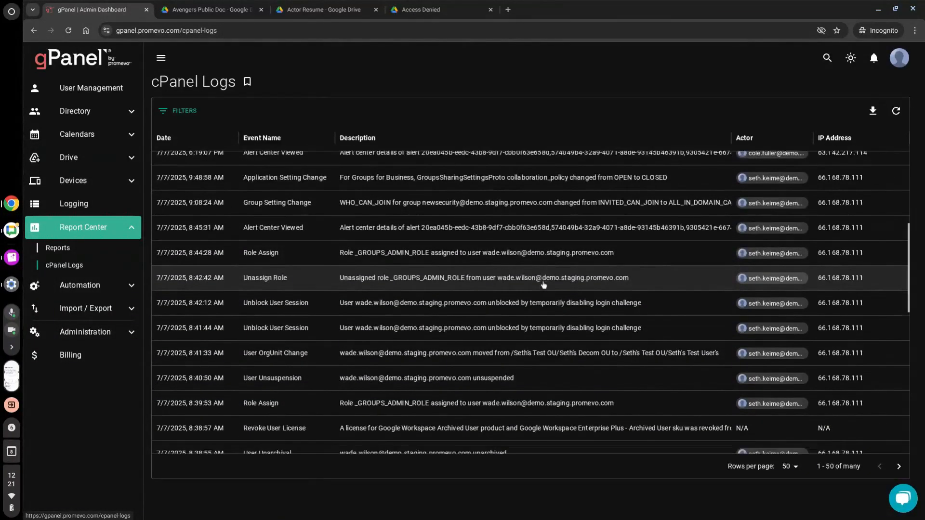
scroll(544, 283, up, 2)
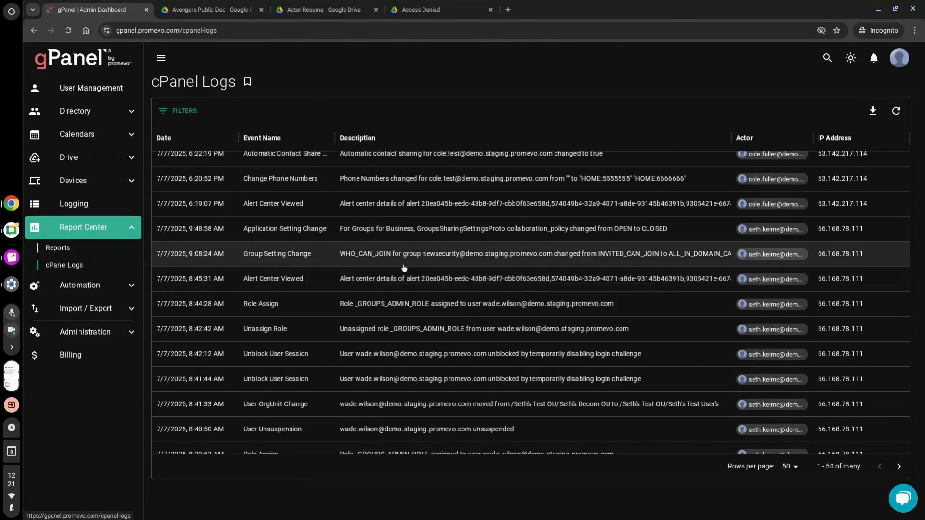
scroll(404, 268, up, 3)
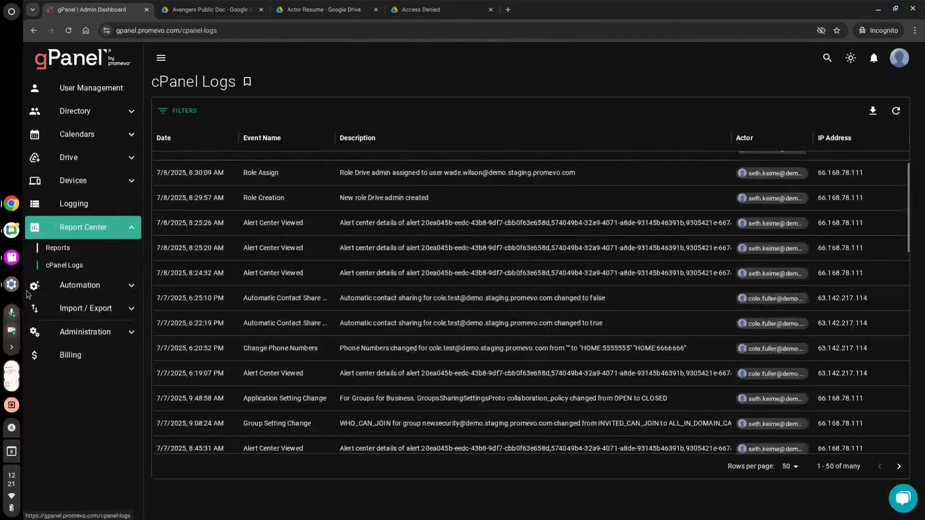
Start a new report in the Report Center's Reports, look through the available report types, and set its type to User Profile
click(57, 248)
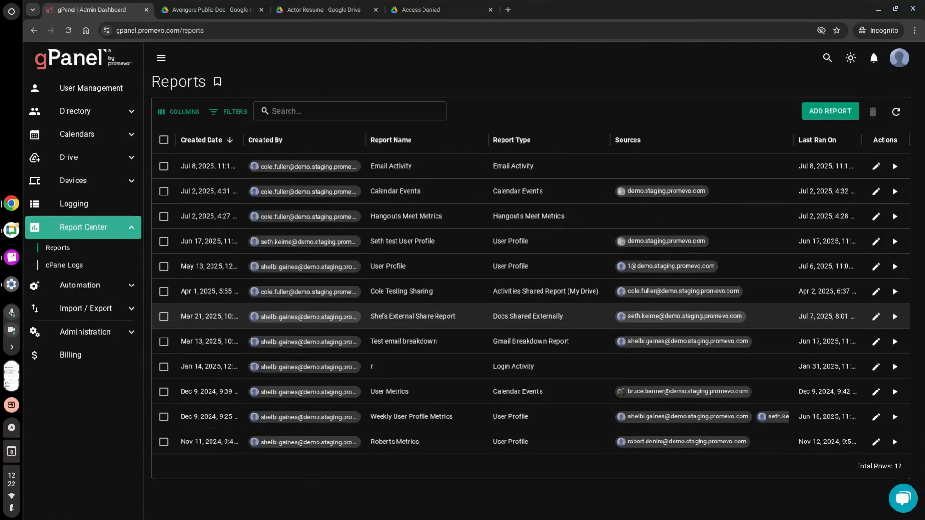
click(837, 111)
click(343, 225)
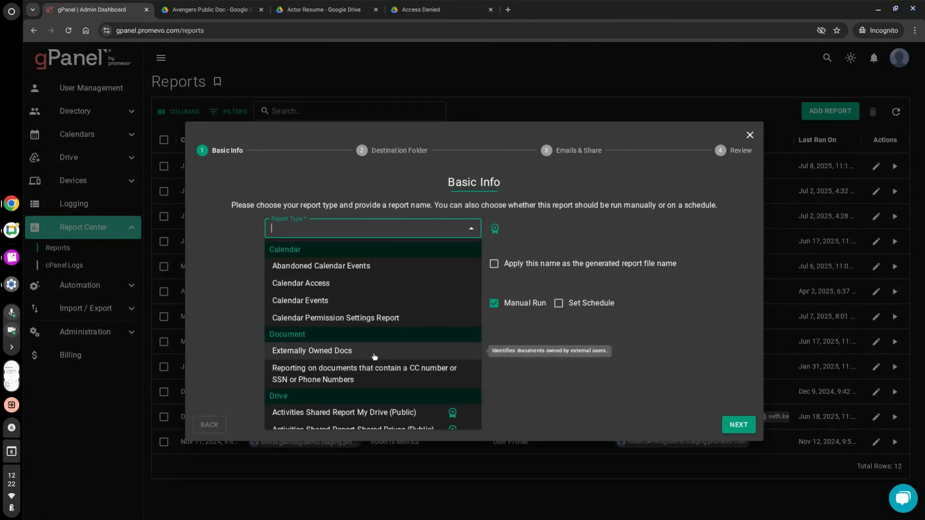
scroll(390, 361, down, 1)
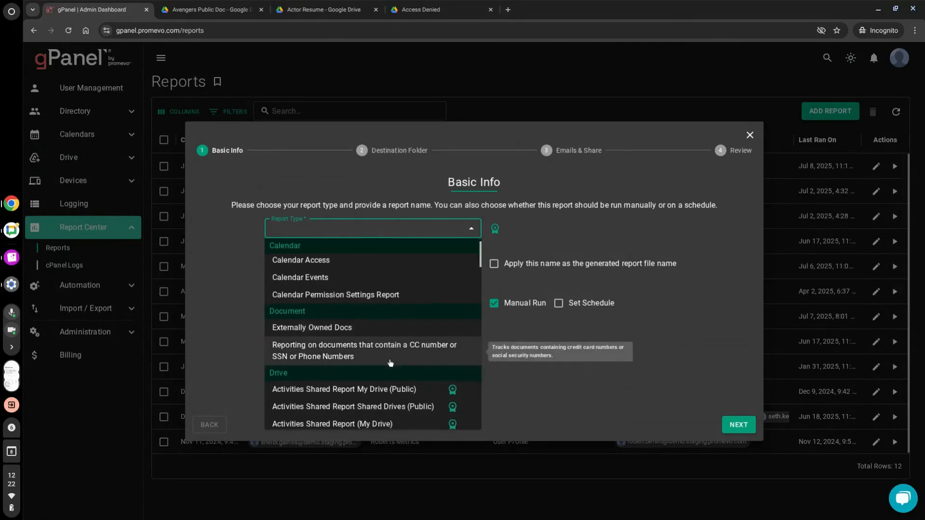
scroll(390, 362, down, 3)
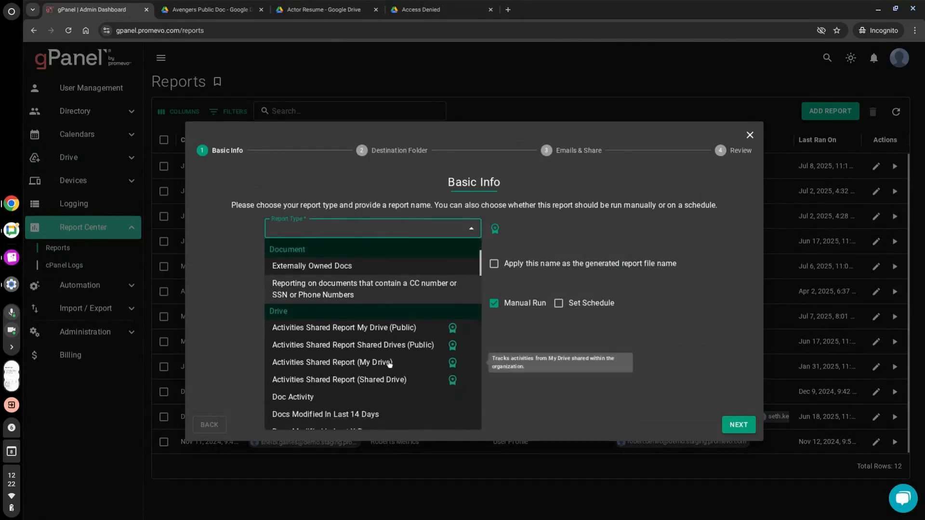
scroll(389, 364, down, 4)
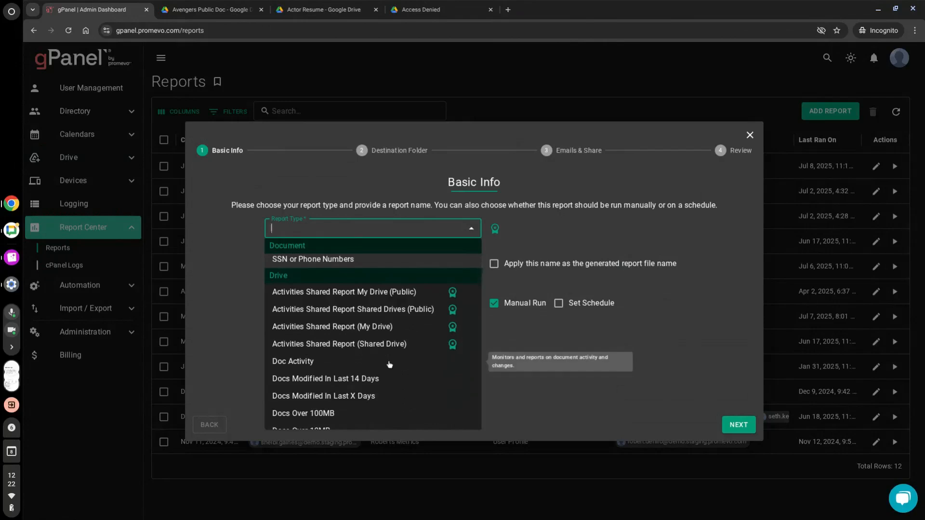
scroll(378, 318, down, 1)
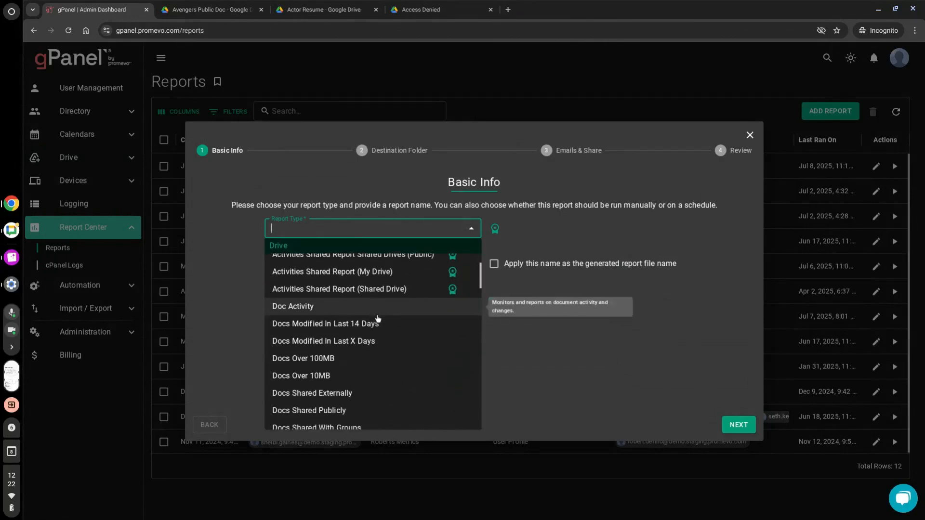
scroll(378, 319, down, 1)
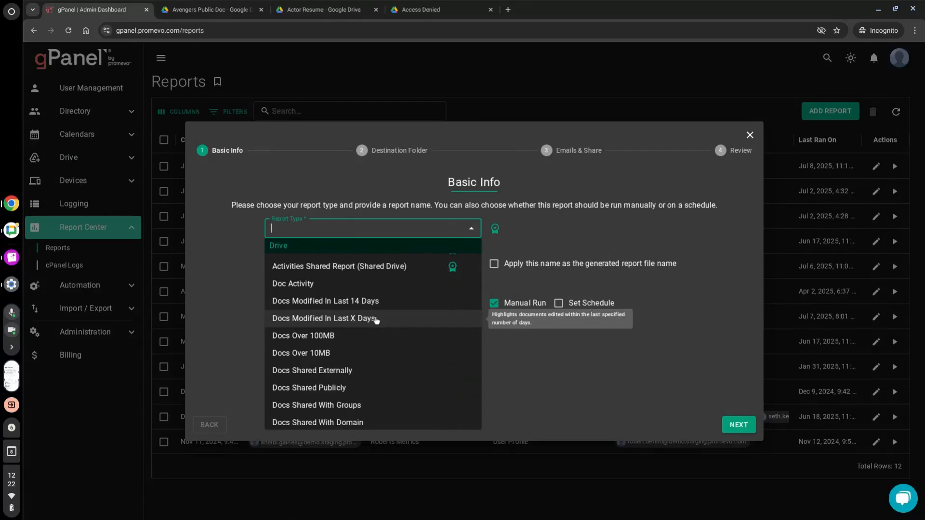
scroll(374, 322, down, 1)
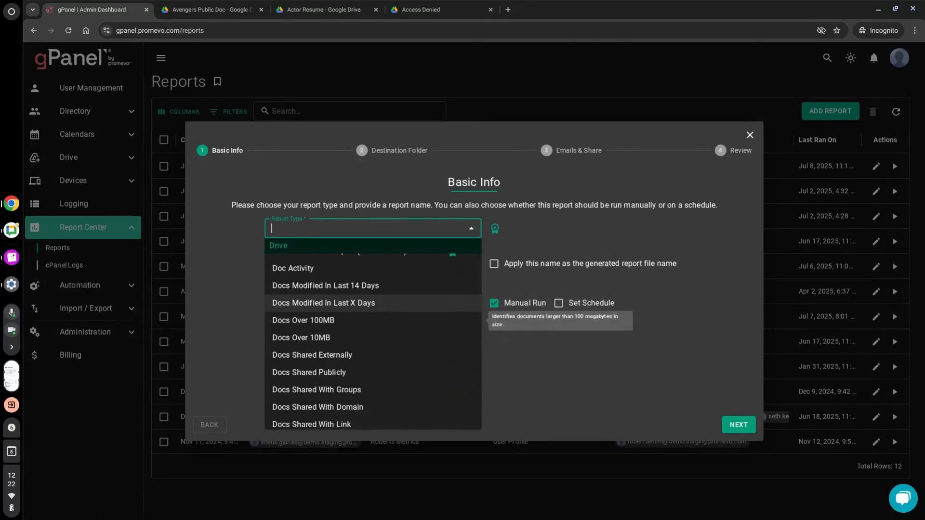
scroll(369, 333, down, 2)
scroll(369, 334, down, 15)
scroll(349, 369, down, 15)
scroll(351, 368, down, 10)
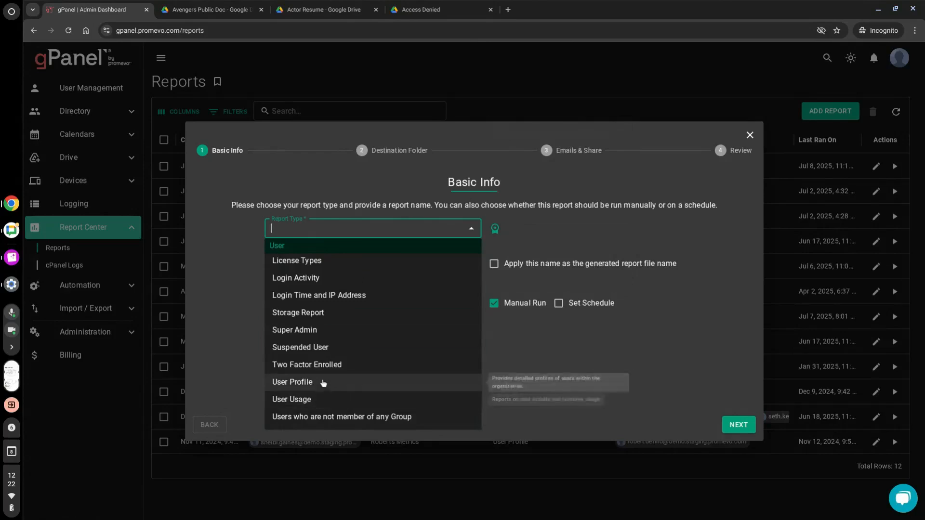
click(323, 383)
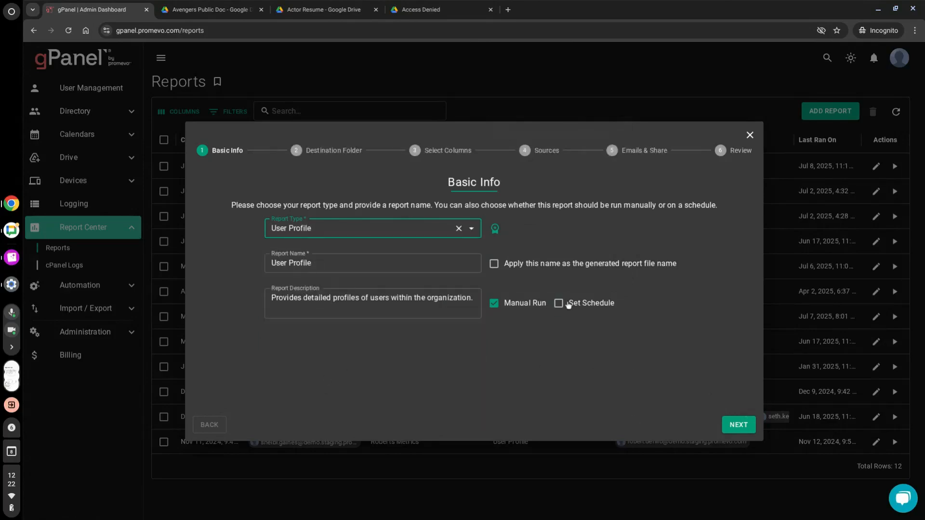
Enable a schedule for the User Profile report and set it to run at 12 AM on the week day Sunday
click(559, 303)
click(738, 425)
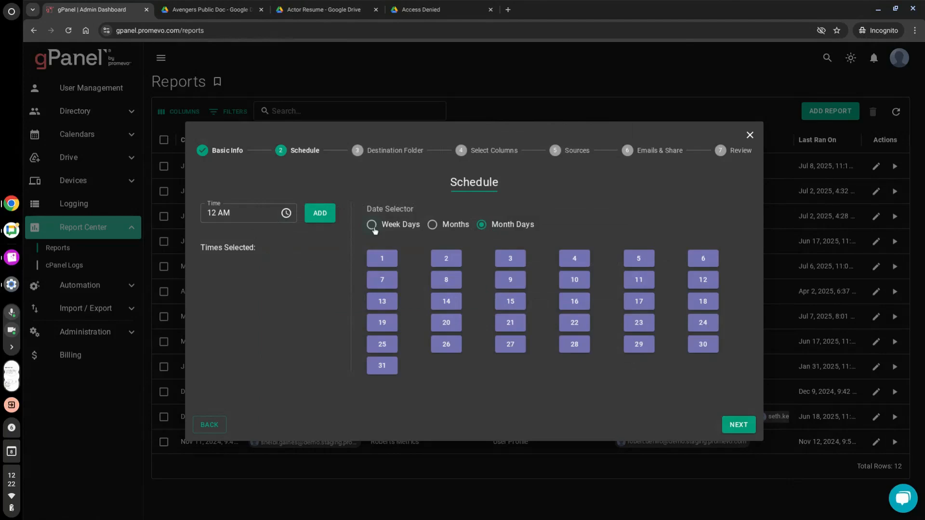
click(431, 226)
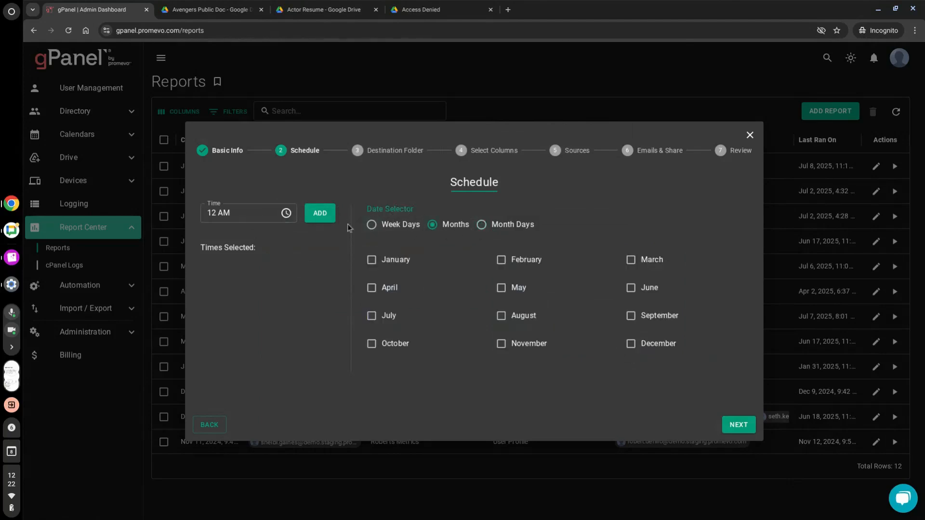
click(317, 213)
click(736, 424)
click(383, 225)
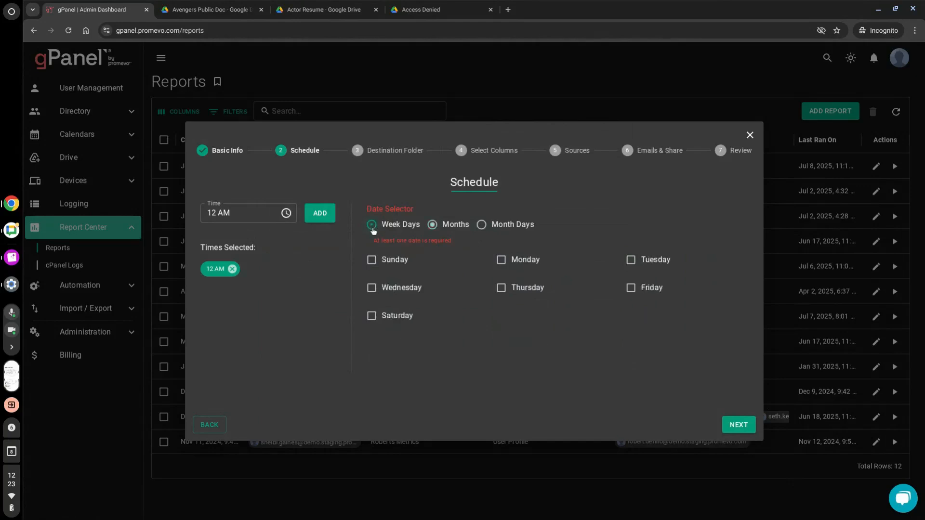
click(747, 424)
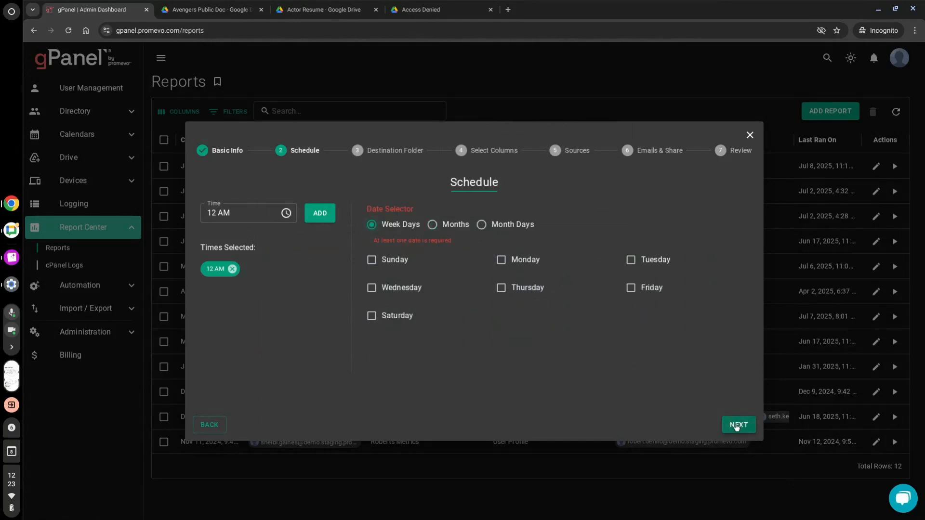
click(736, 426)
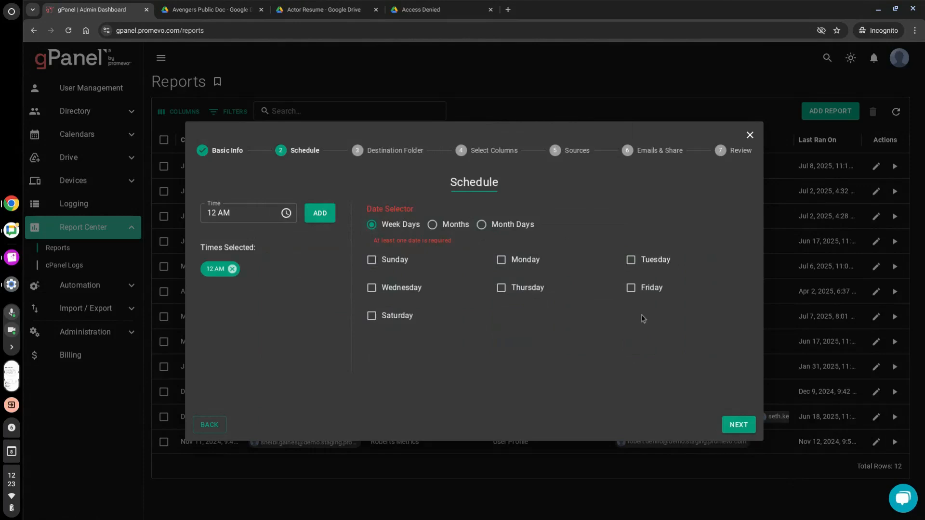
click(744, 428)
click(741, 428)
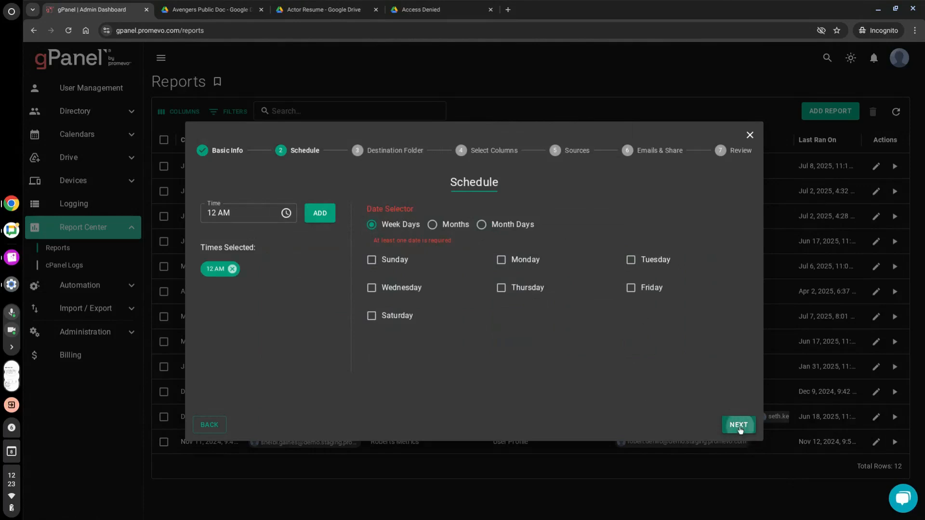
click(371, 260)
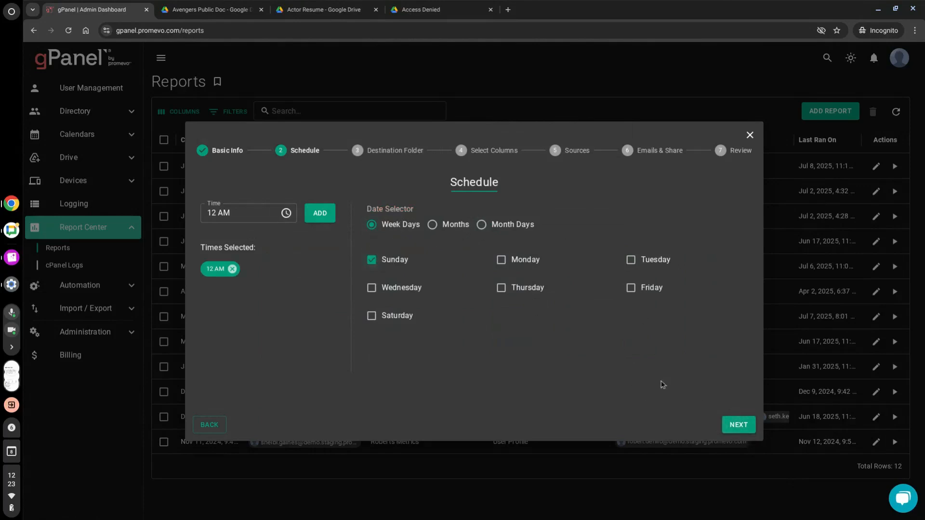
click(750, 428)
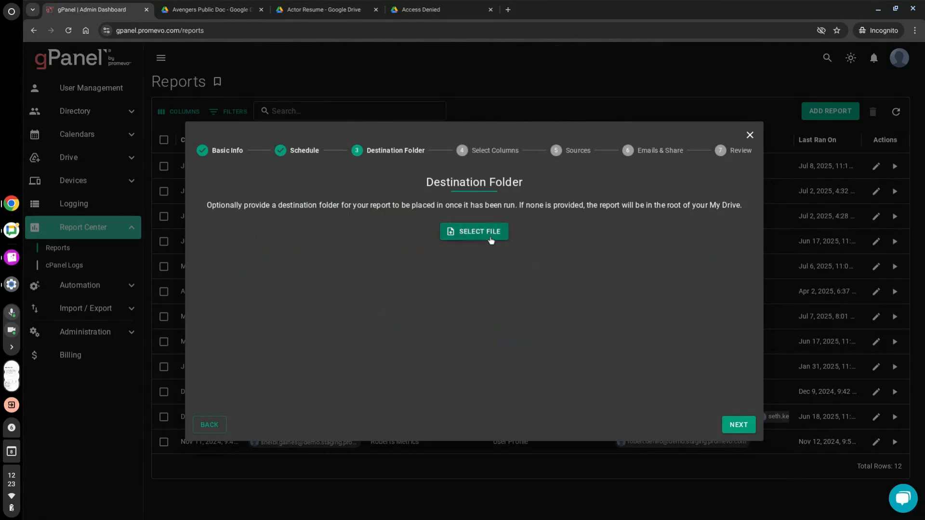
Leave the destination folder unset and limit the report's optional columns to Add Aliases only
click(737, 423)
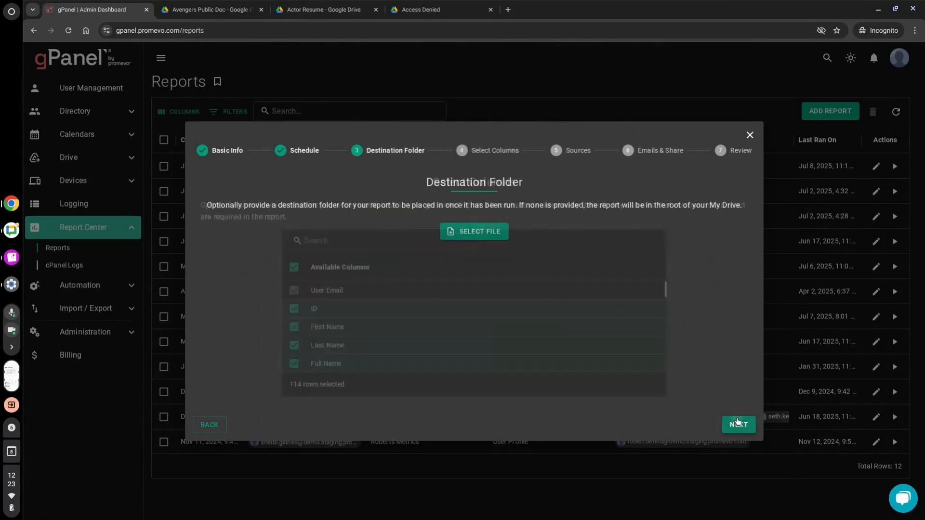
scroll(541, 270, down, 6)
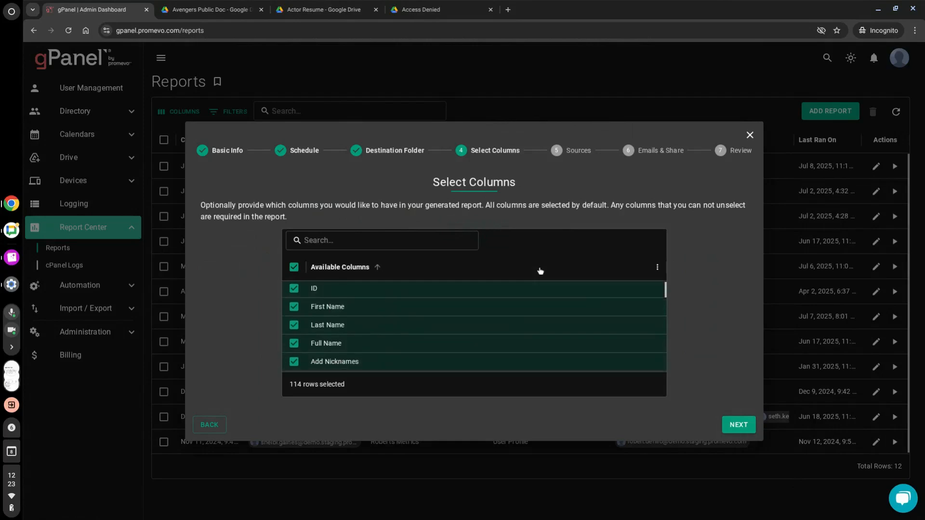
scroll(537, 271, down, 2)
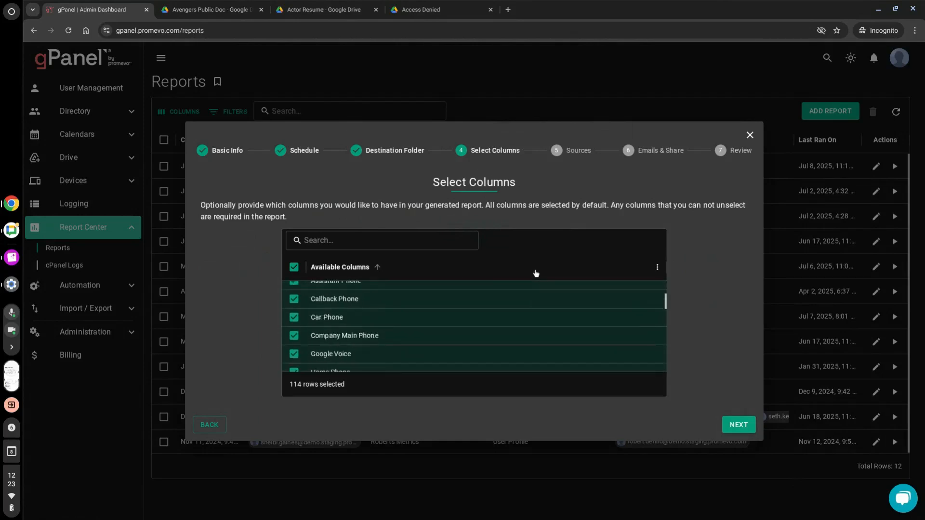
scroll(480, 321, up, 4)
scroll(475, 323, up, 2)
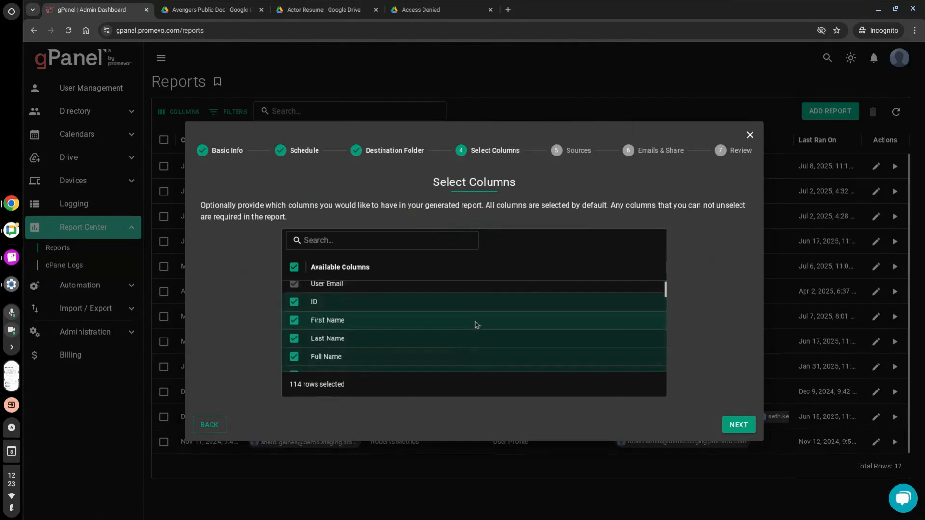
scroll(465, 307, down, 3)
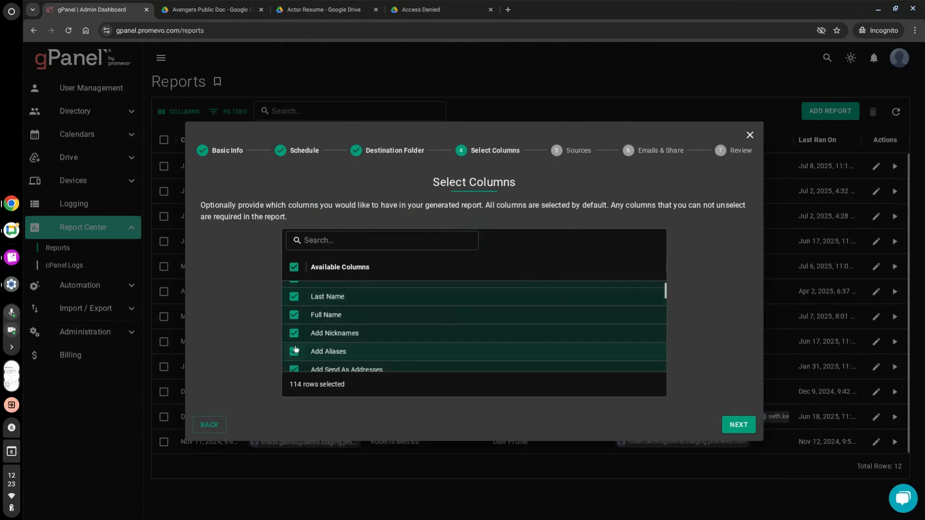
click(294, 353)
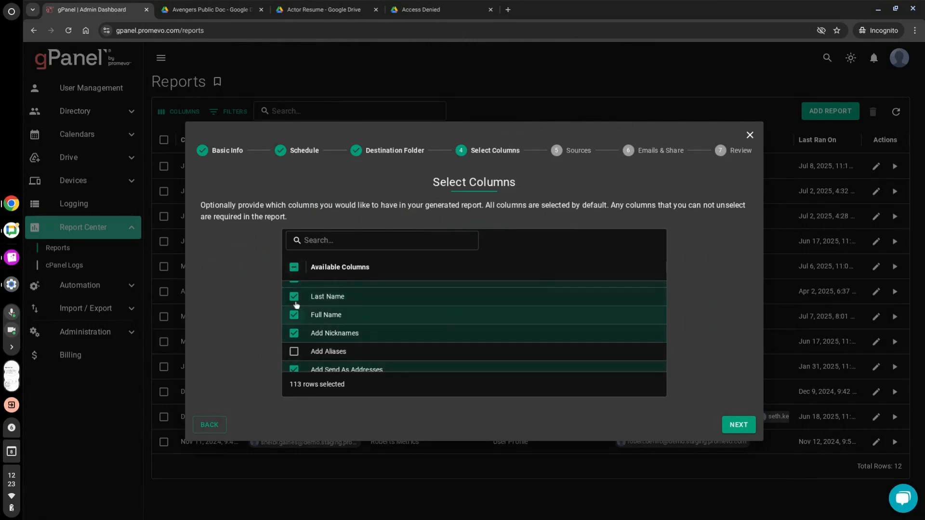
click(294, 268)
scroll(318, 356, down, 2)
click(294, 299)
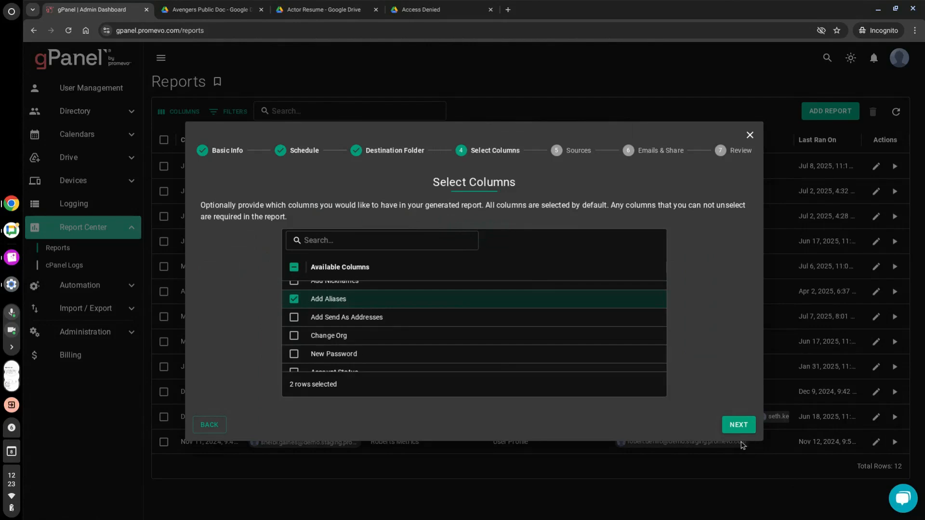
click(739, 425)
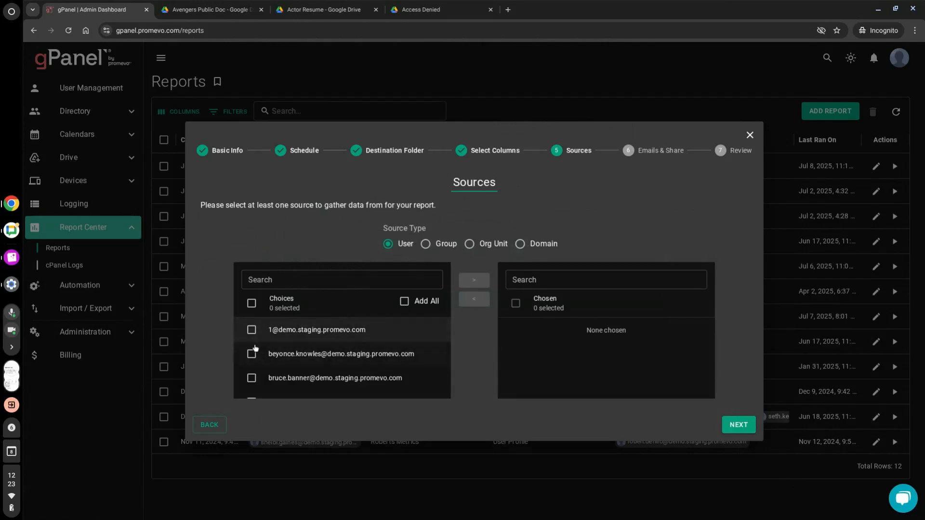
Choose the first listed user as the report's source, leave email and share recipients empty, and add the report
click(251, 329)
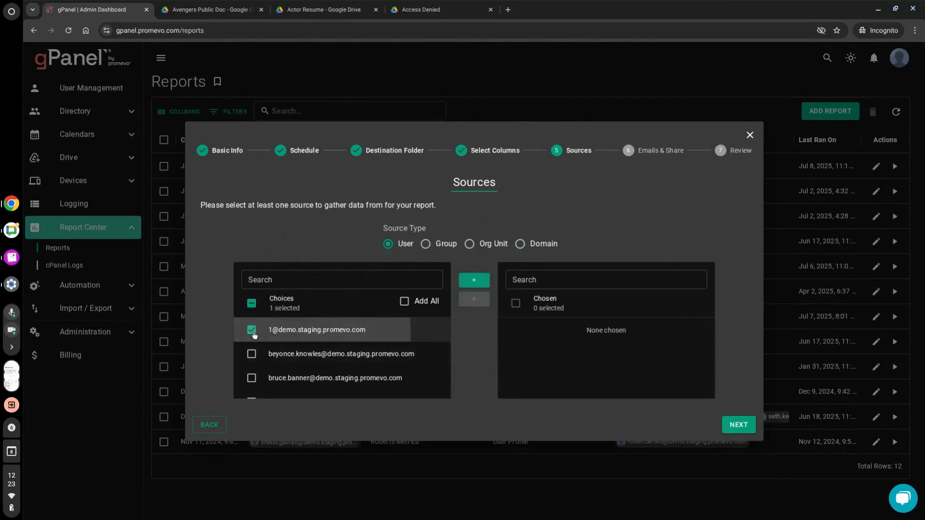
click(474, 279)
click(746, 423)
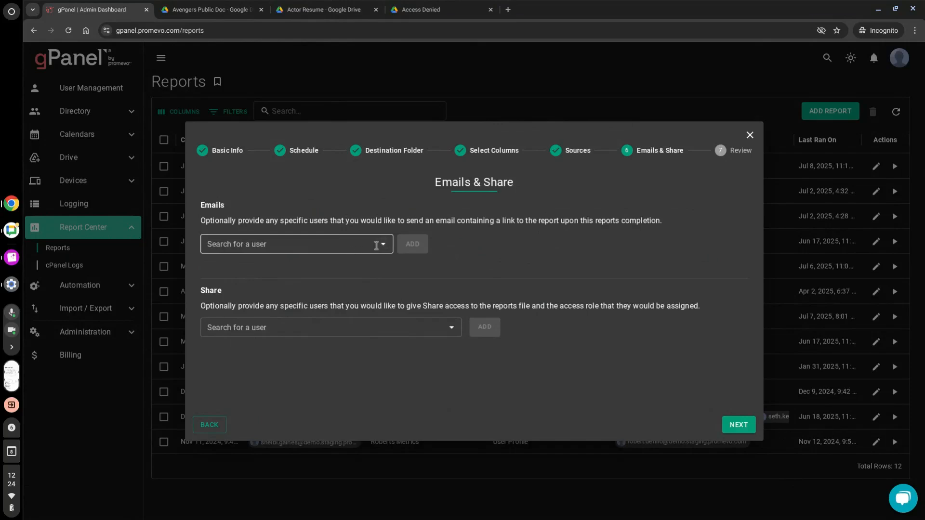
click(738, 428)
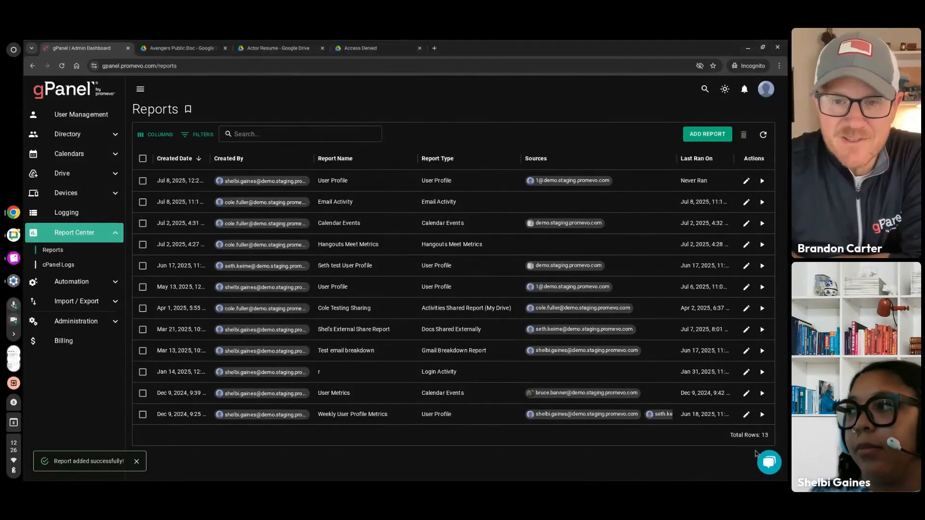
Open the support chat, view the gPanel Bot conversation and its message field, and close the chat
click(768, 462)
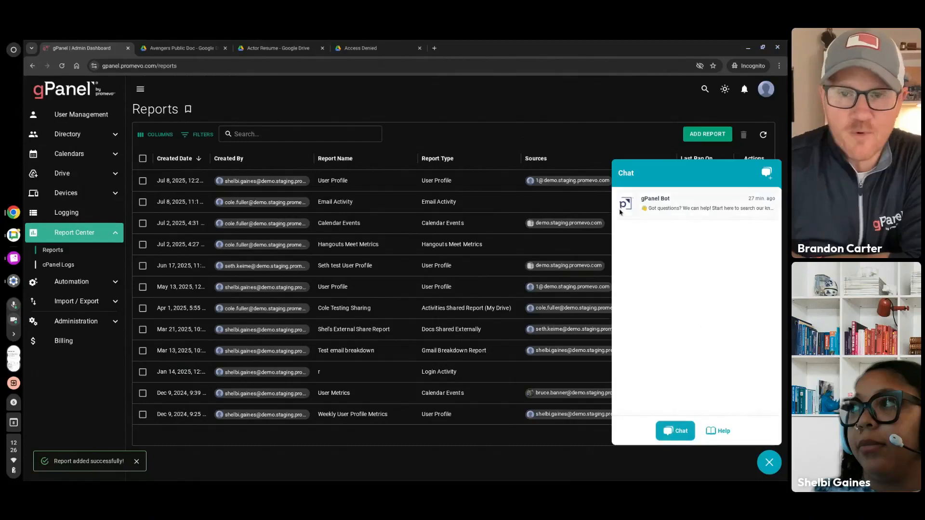
drag(646, 173, 425, 151)
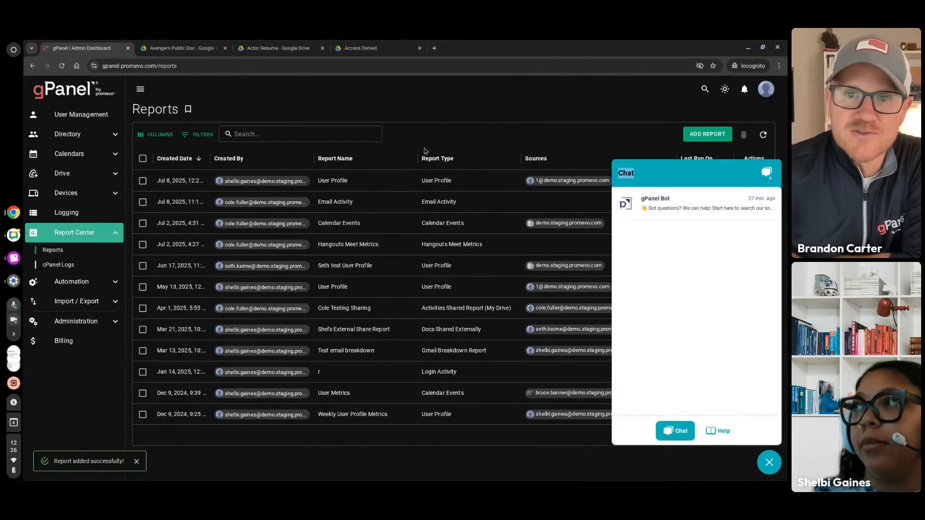
click(766, 173)
click(696, 429)
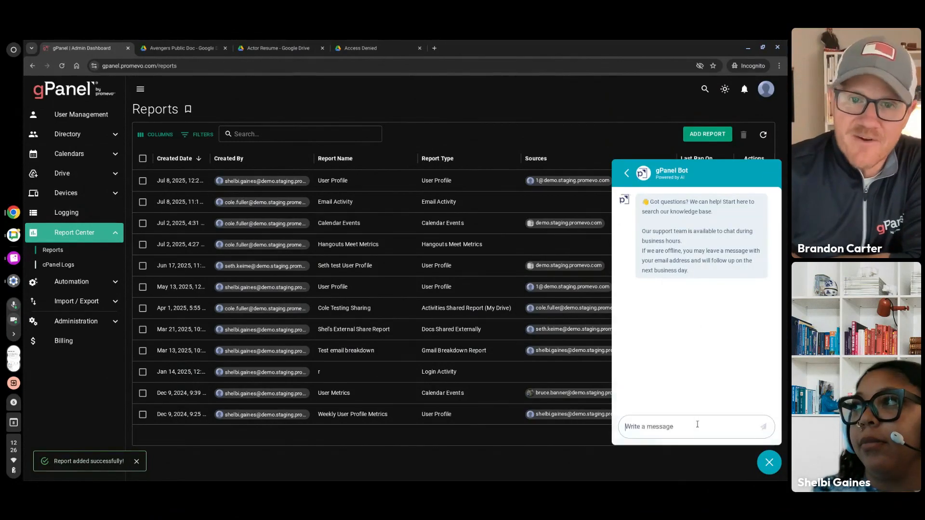
drag(659, 169, 572, 173)
click(705, 424)
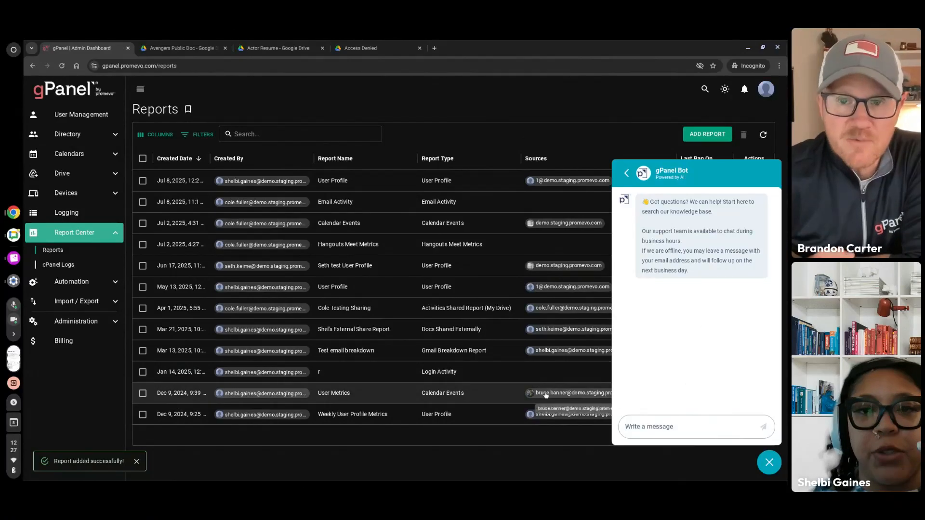
click(769, 462)
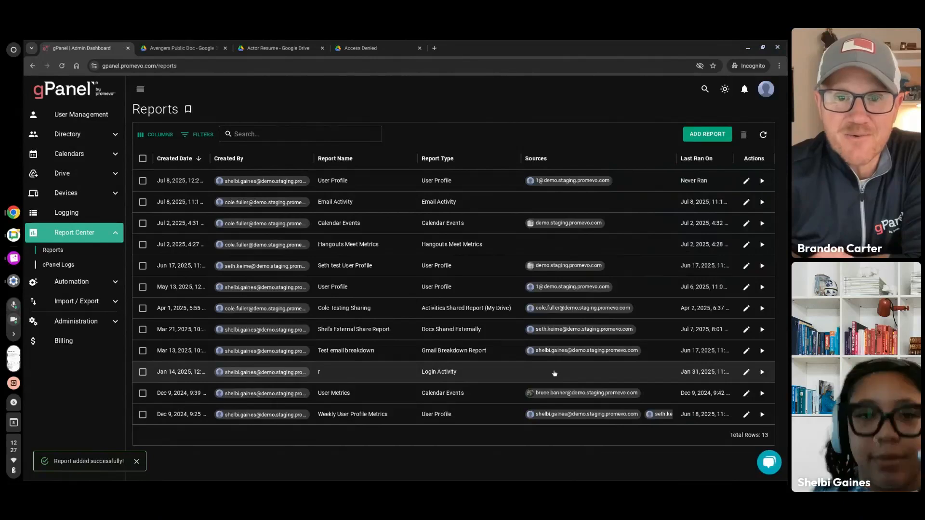